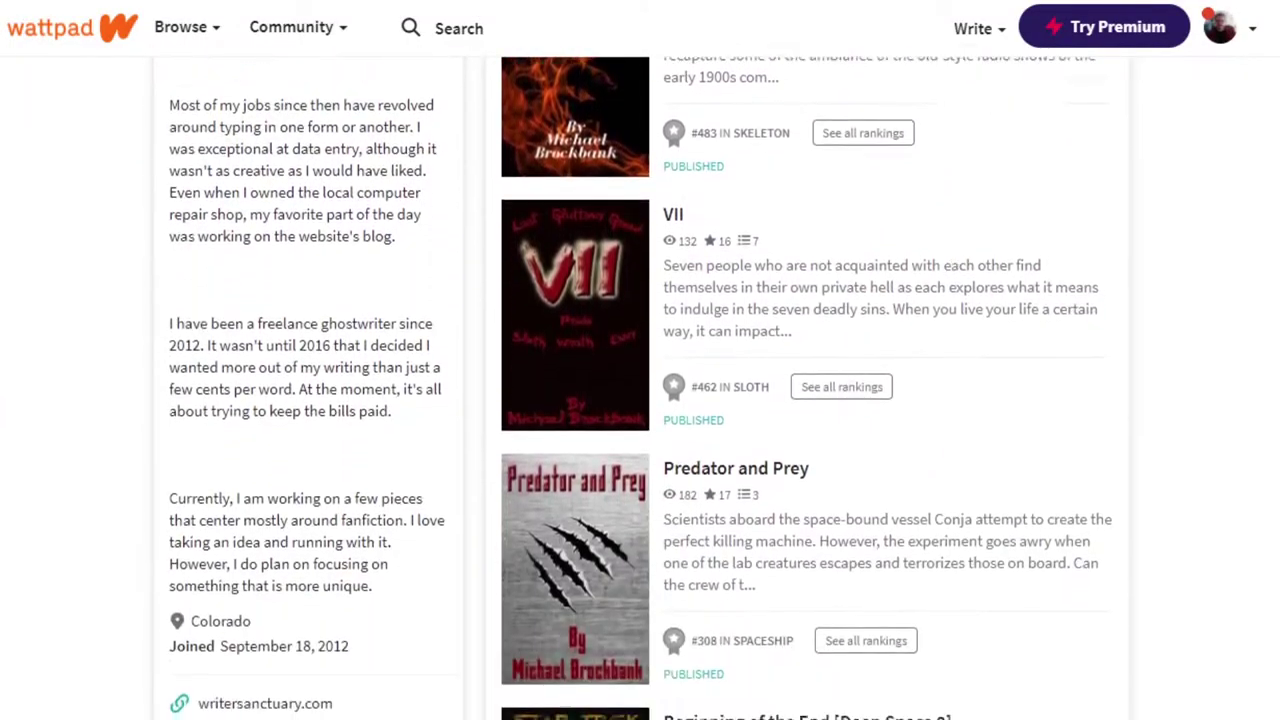
scroll(640, 400, "down", 8)
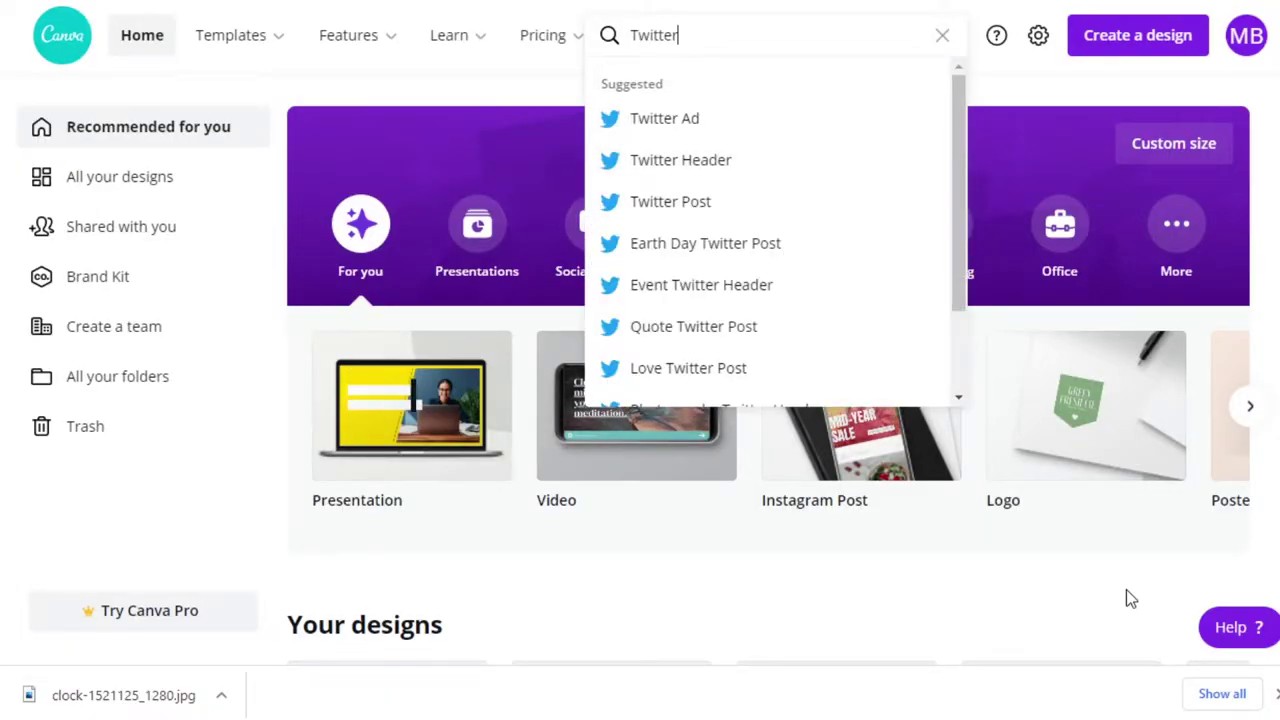
Try the design search with Facebook, then YouTube, then Wattpad
key("ctrl+a")
type("Facebook")
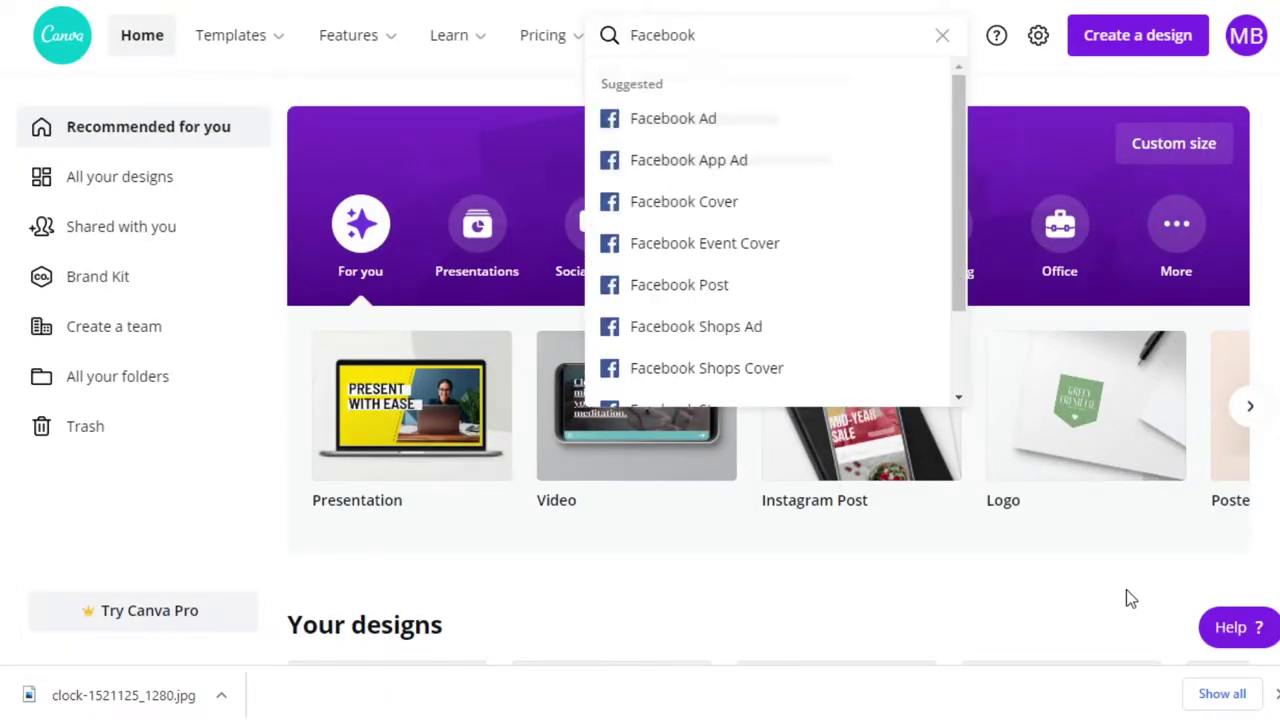
key("ctrl+a")
key("BackSpace")
type("YouT")
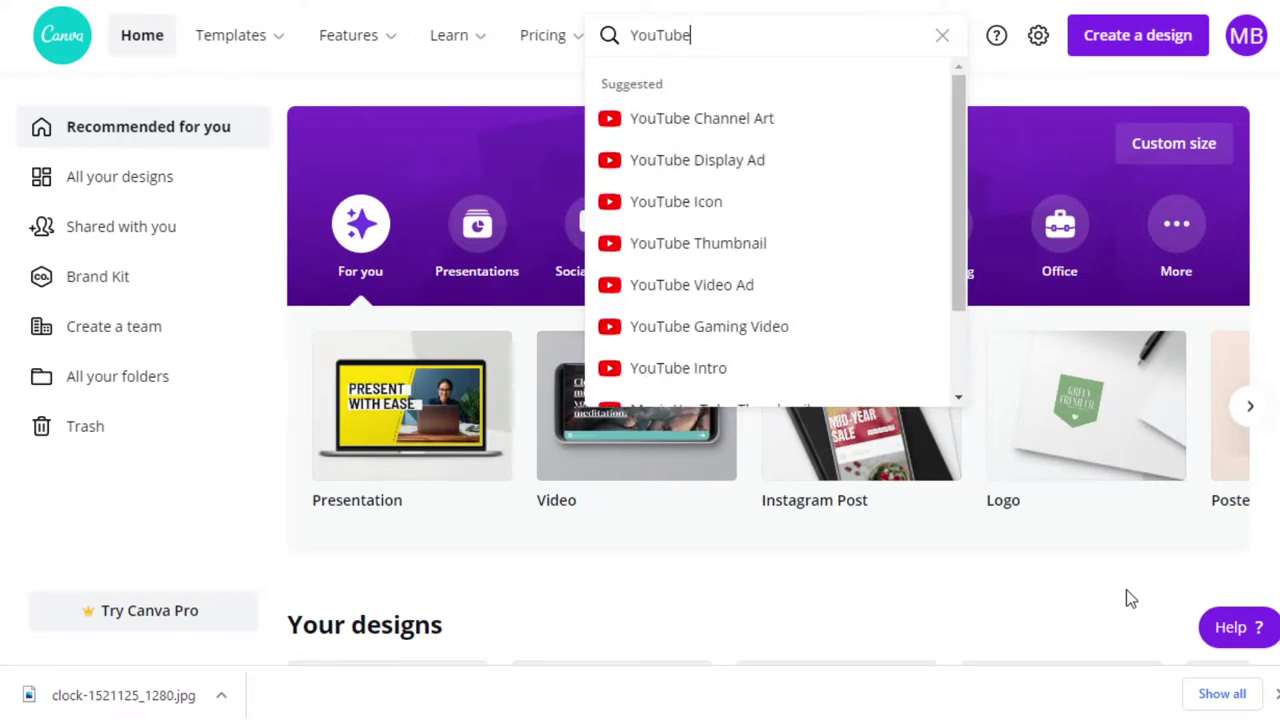
type("ube")
key("ctrl+a")
key("BackSpace")
type("Wattpad")
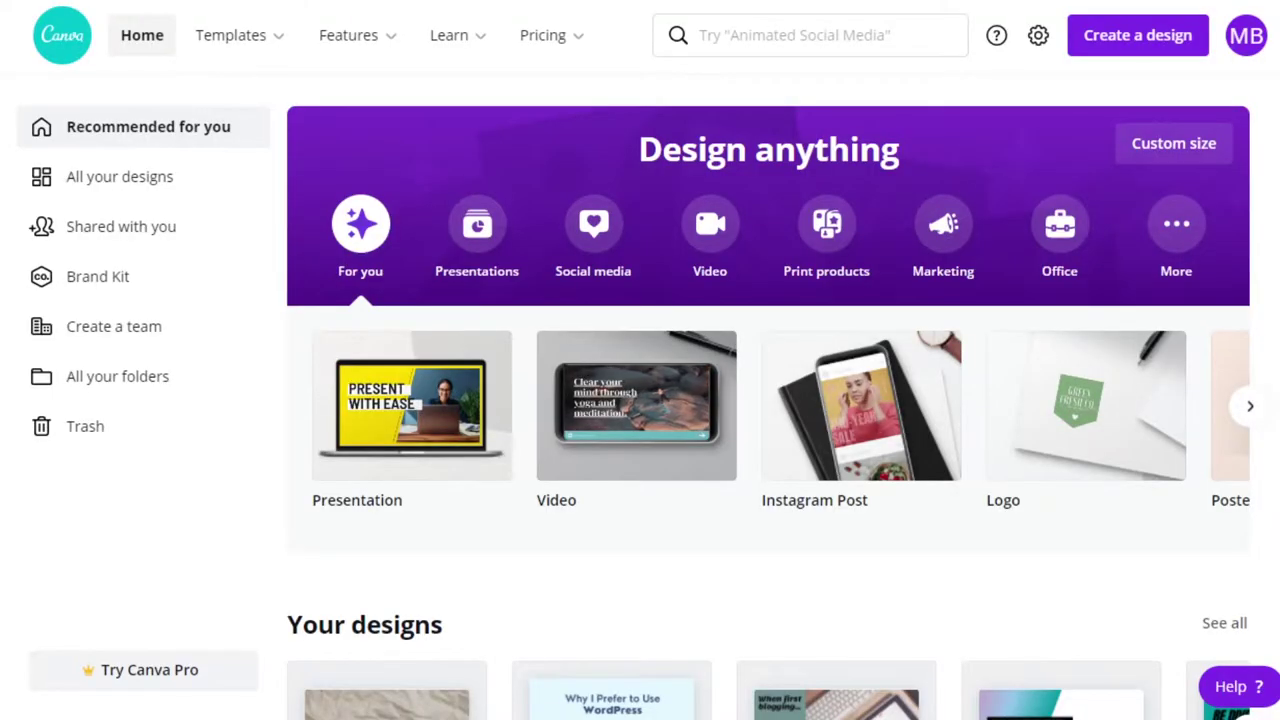
Search 'wattpad book c', open the Wattpad Book Cover results and scroll through the templates
left_click(878, 31)
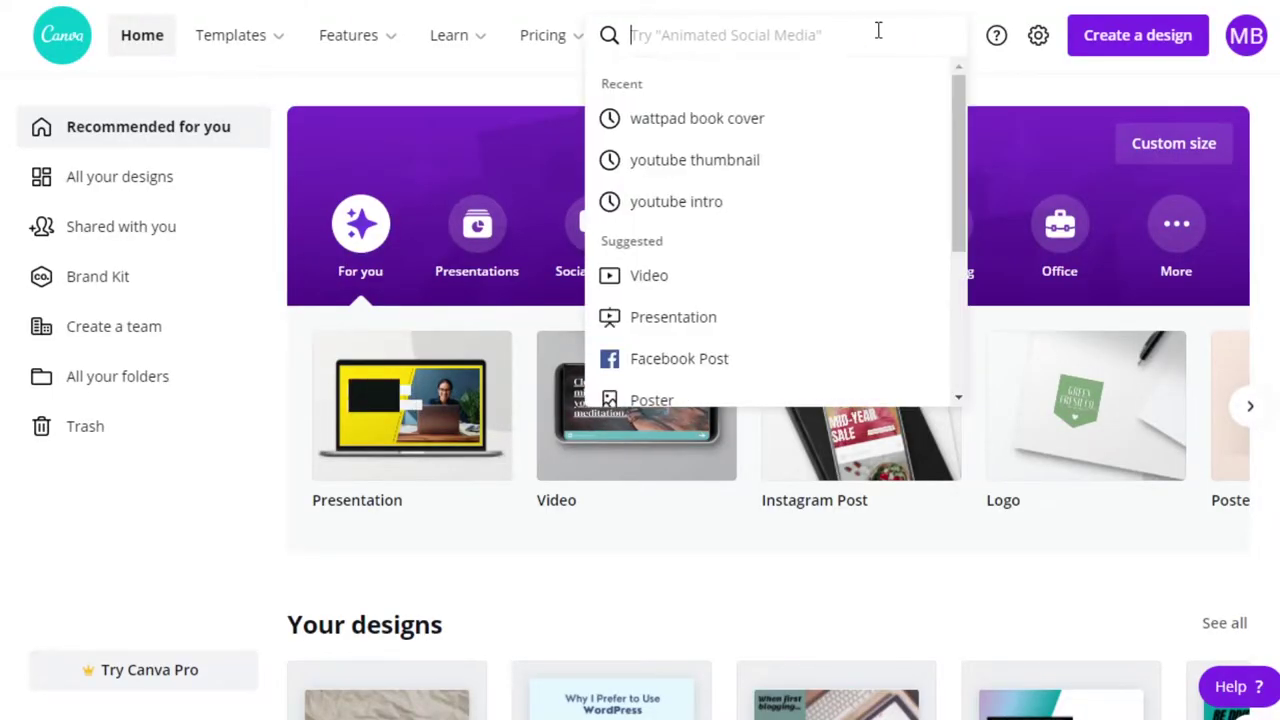
type("wattpad bo")
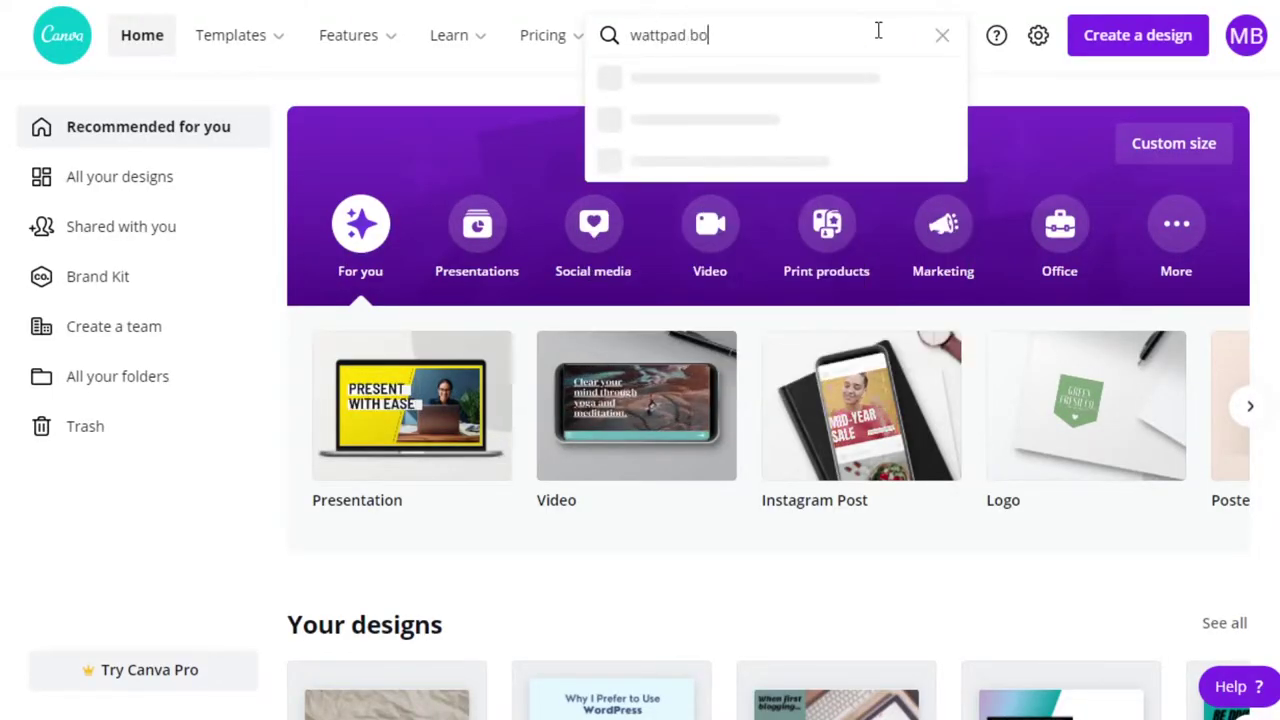
type("ok cover")
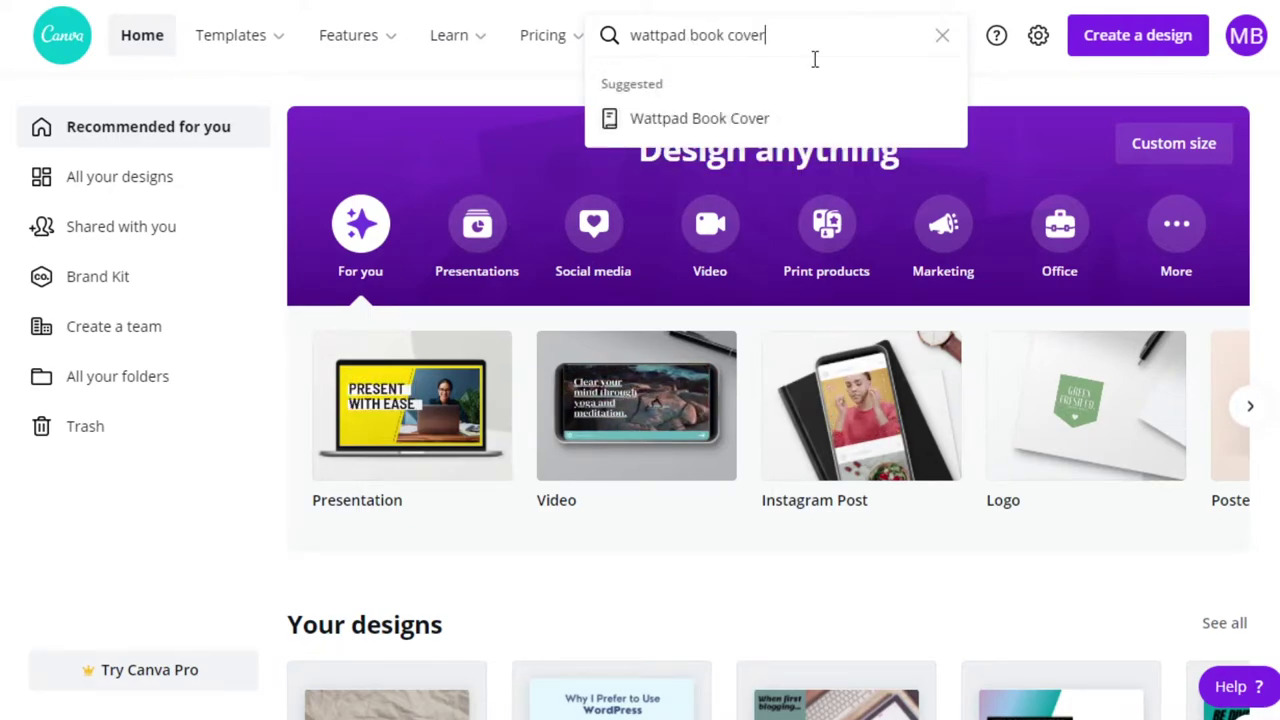
left_click(729, 122)
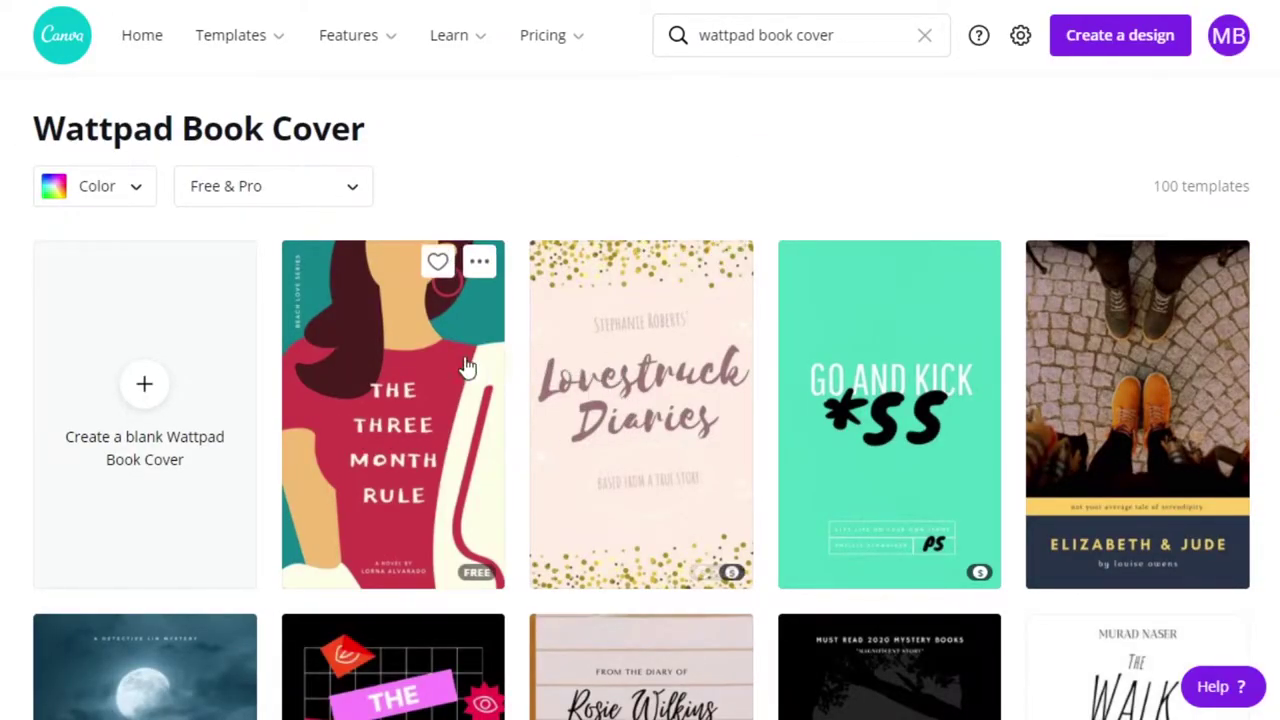
scroll(452, 370, "down", 4)
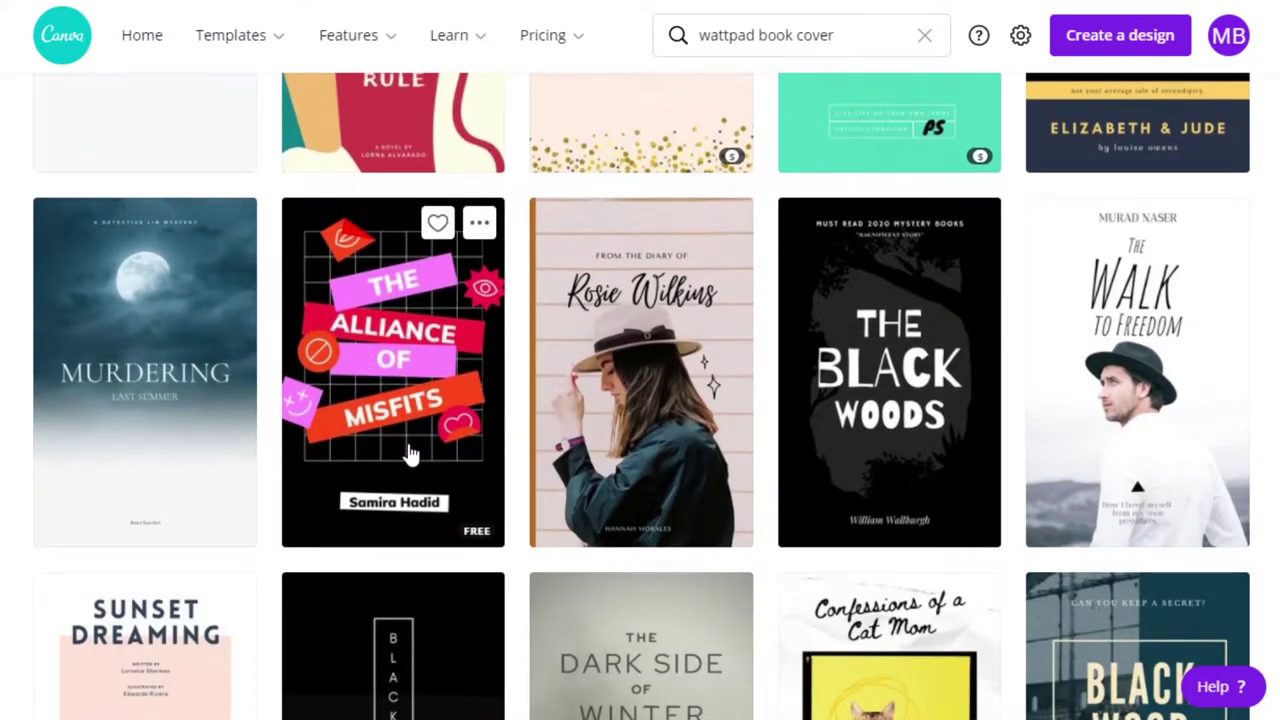
scroll(410, 453, "down", 3)
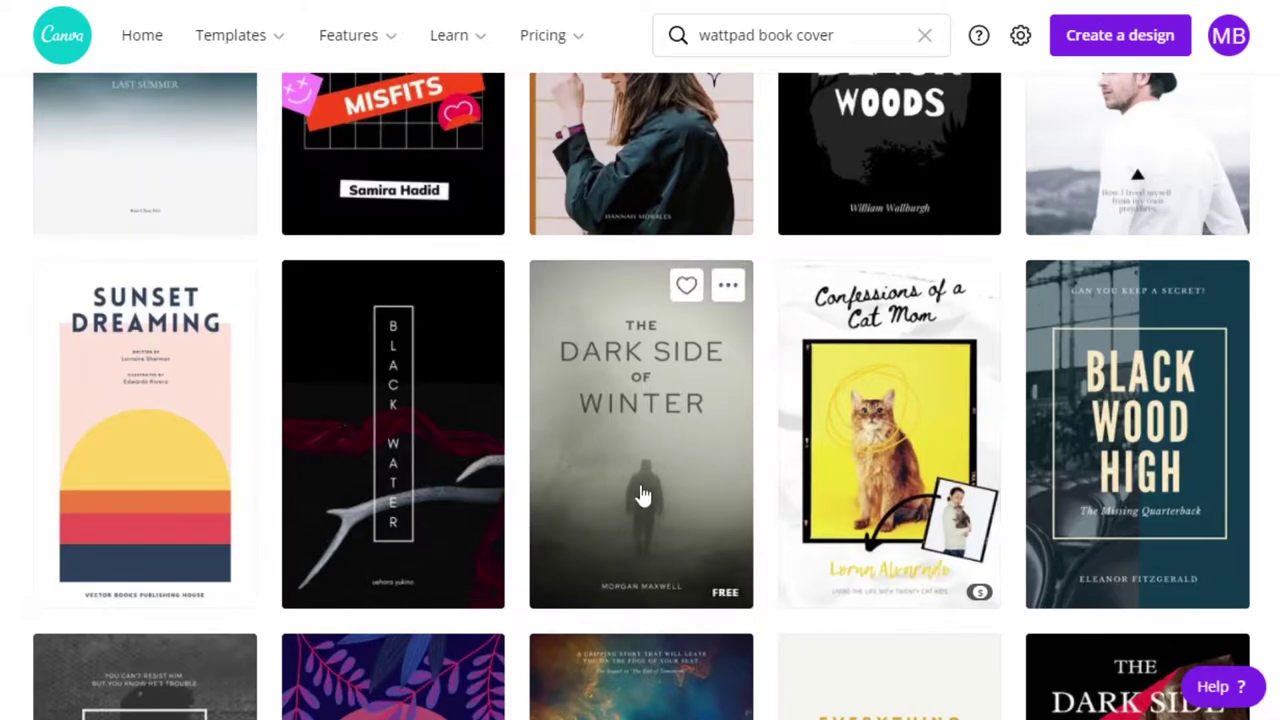
scroll(641, 494, "down", 2)
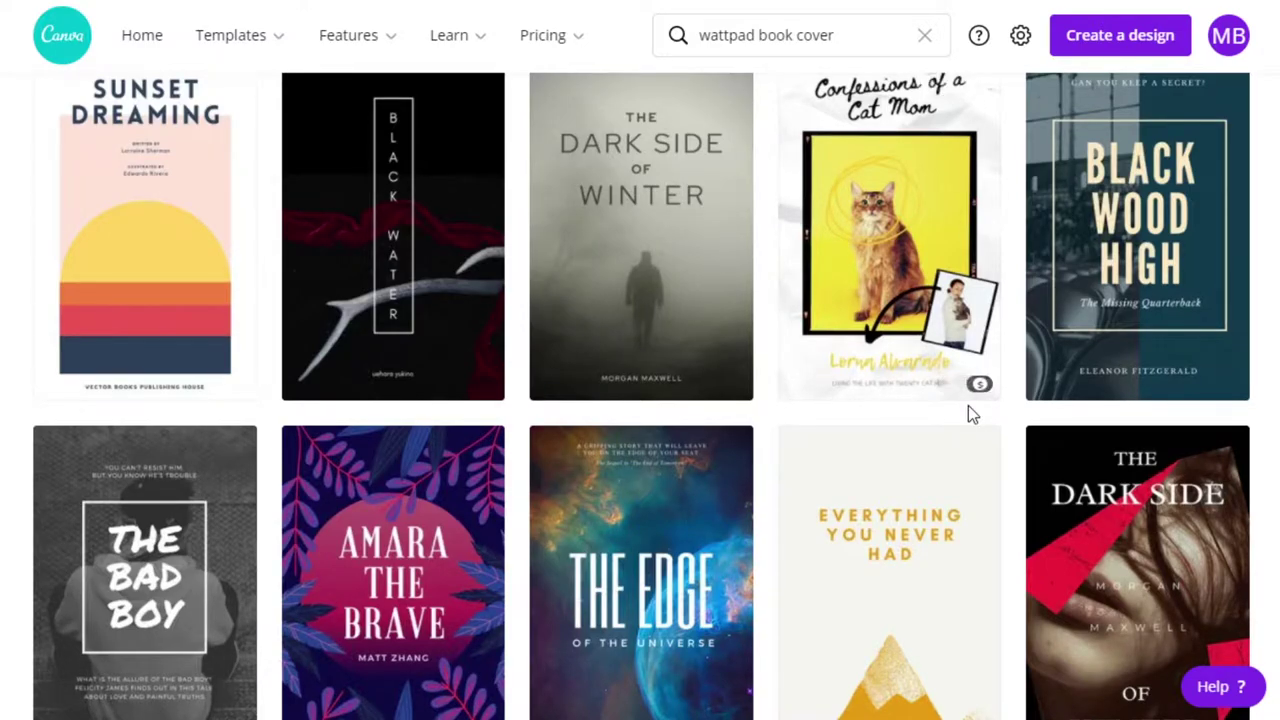
scroll(968, 405, "up", 9)
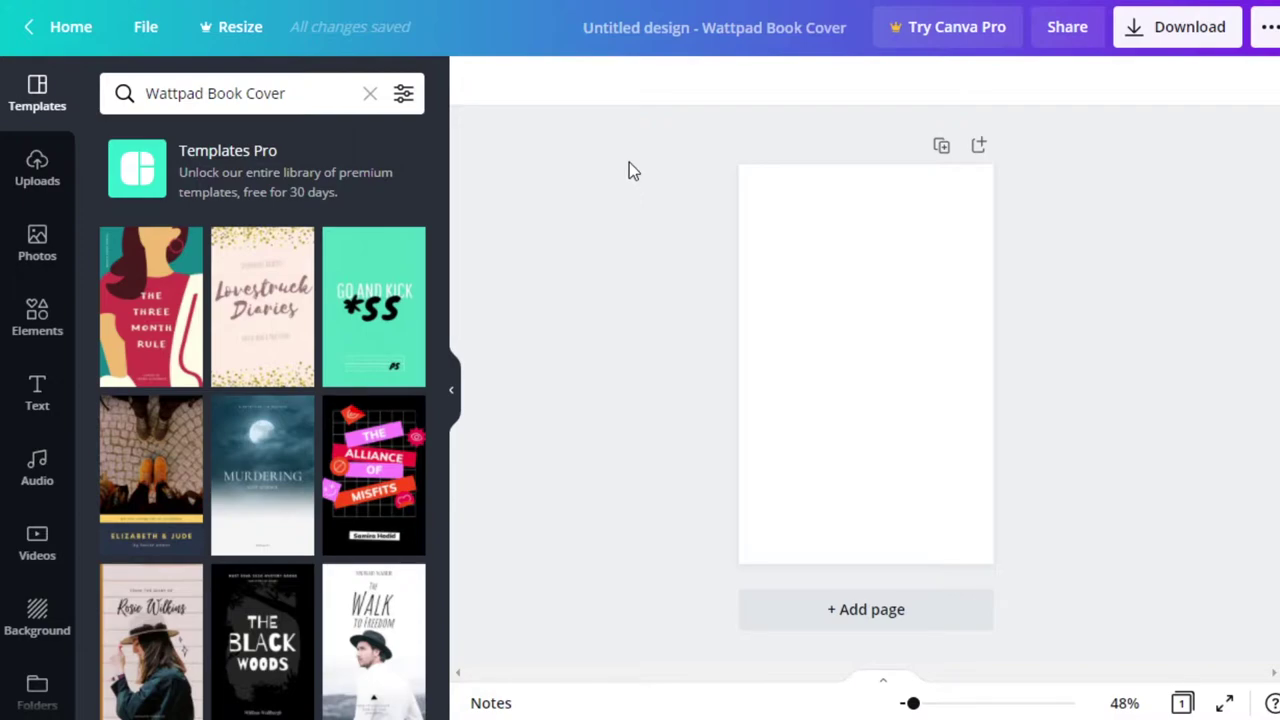
Rerun the recent 'time travel' stock photo search in Photos and scroll through the results
left_click(40, 260)
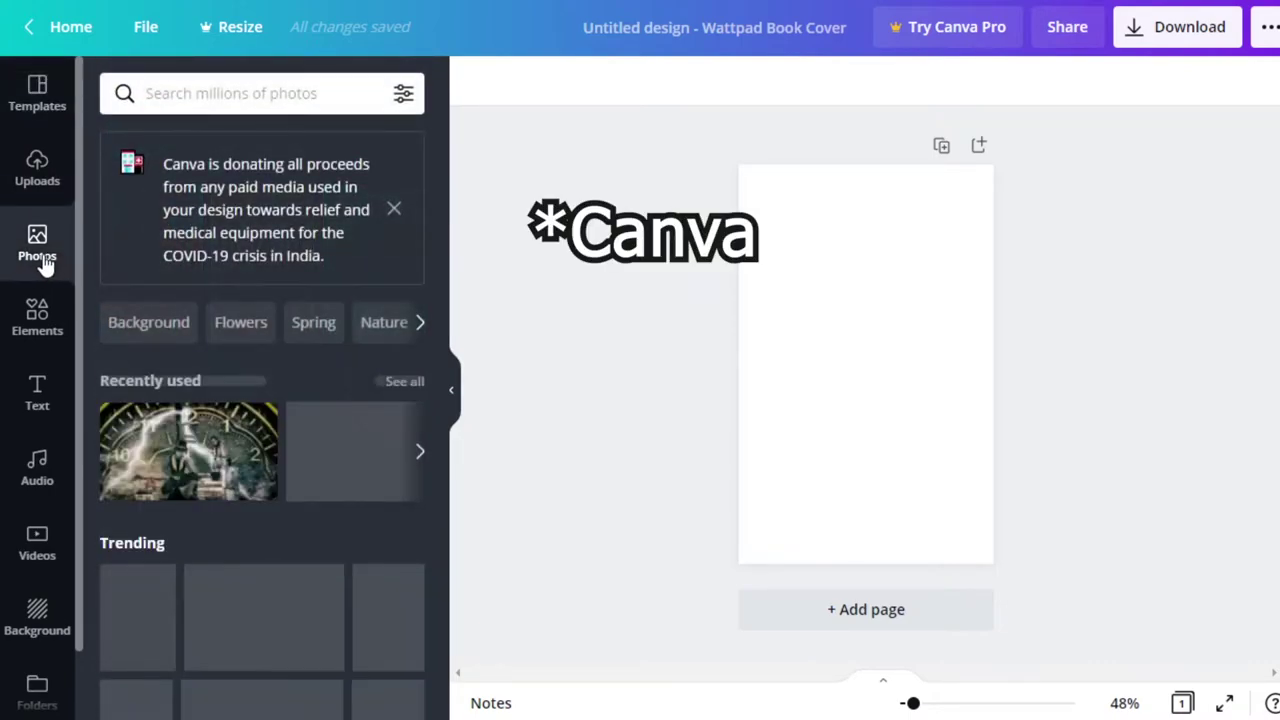
left_click(242, 92)
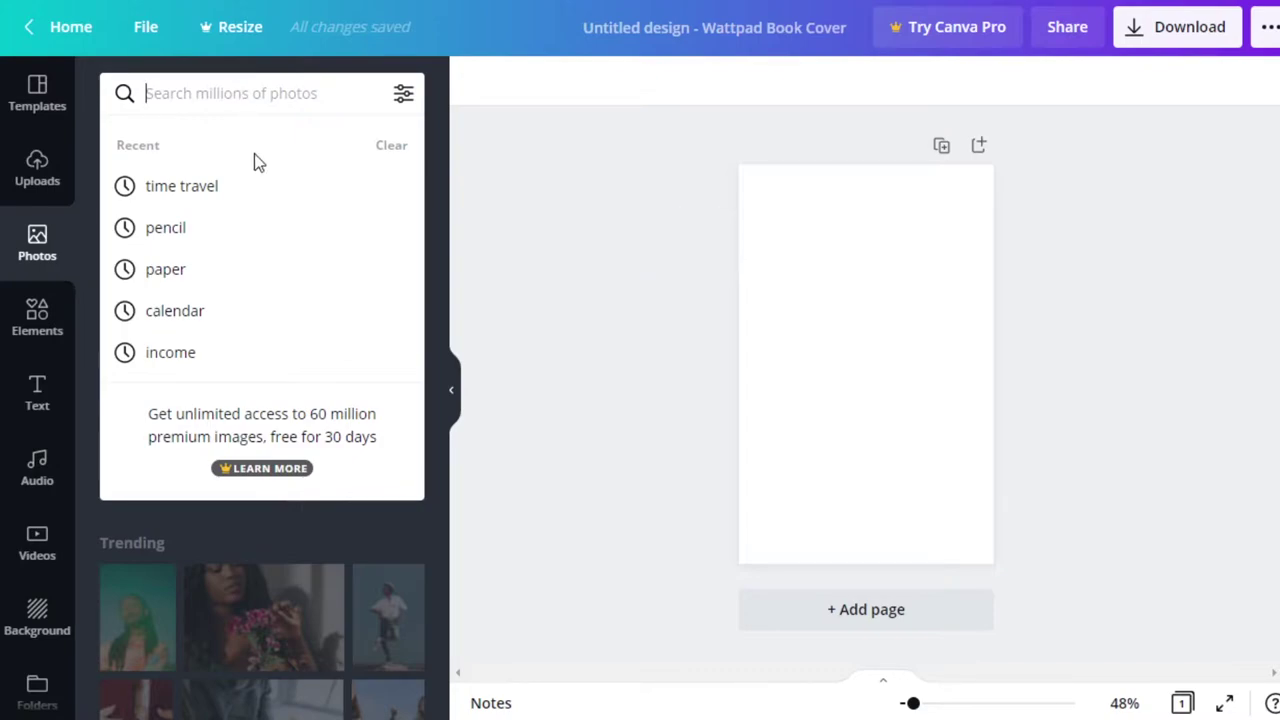
left_click(210, 187)
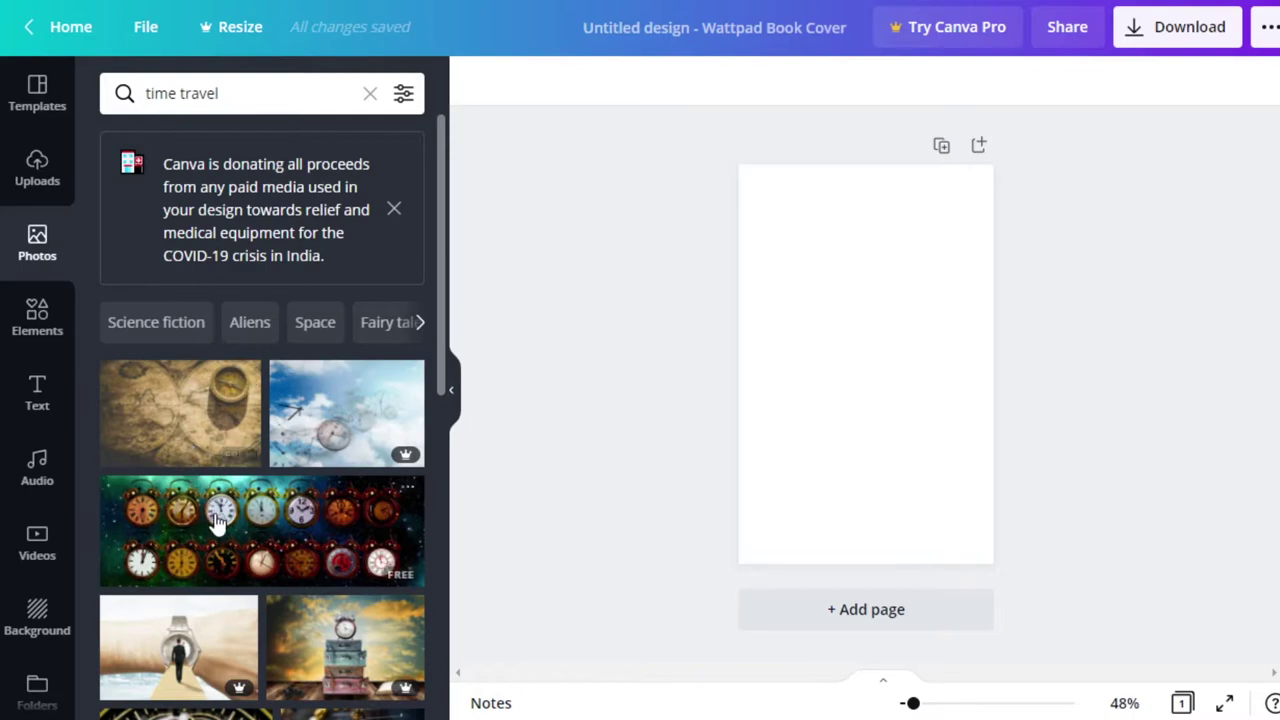
scroll(225, 520, "down", 3)
scroll(237, 420, "down", 2)
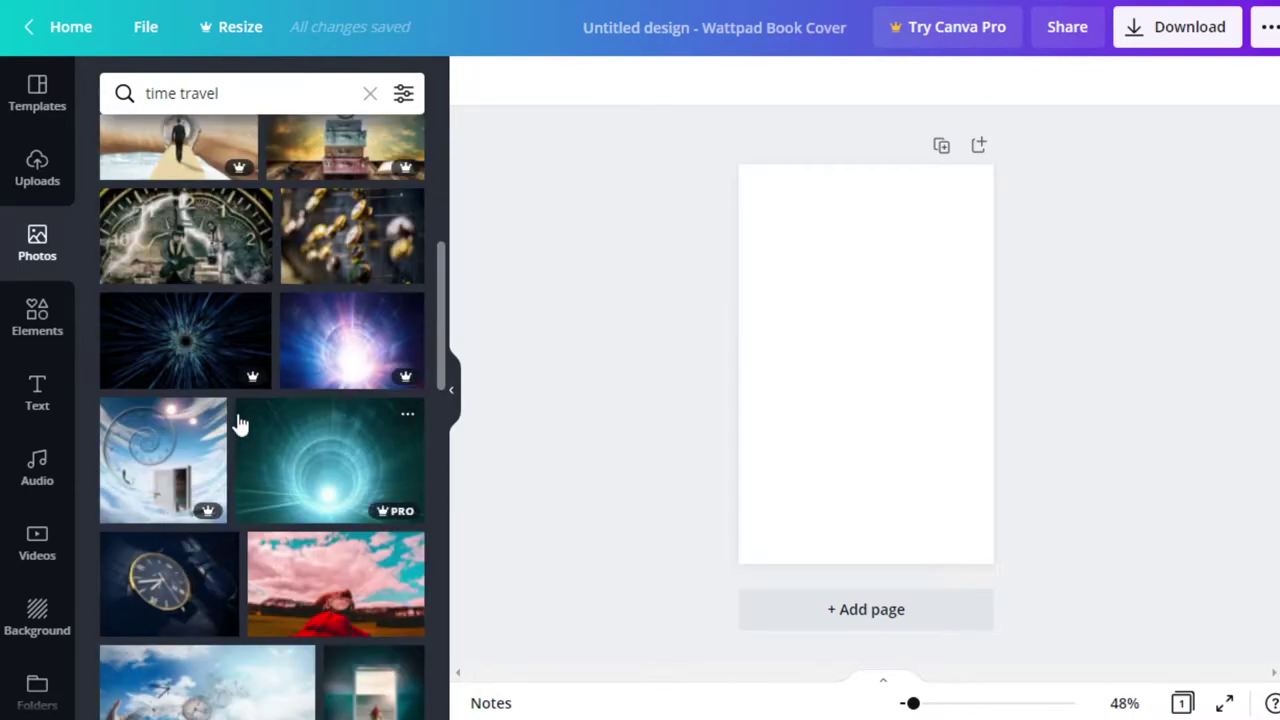
scroll(220, 480, "down", 2)
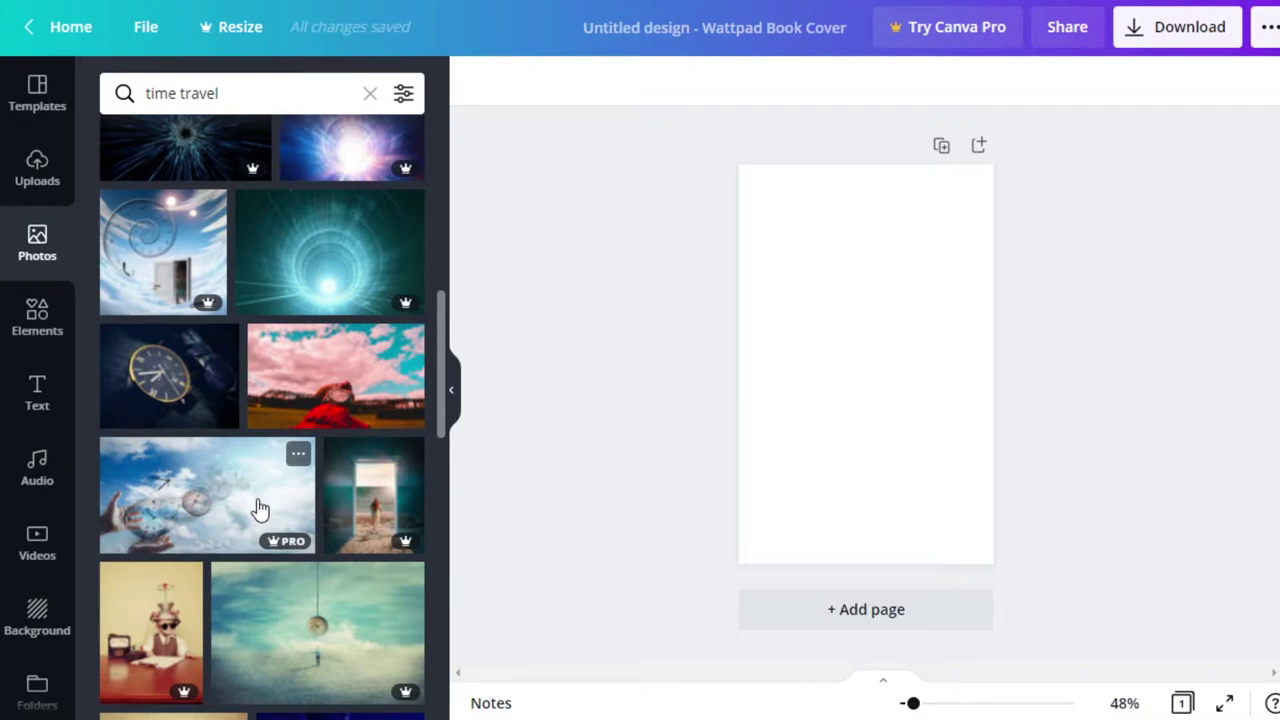
scroll(258, 510, "down", 7)
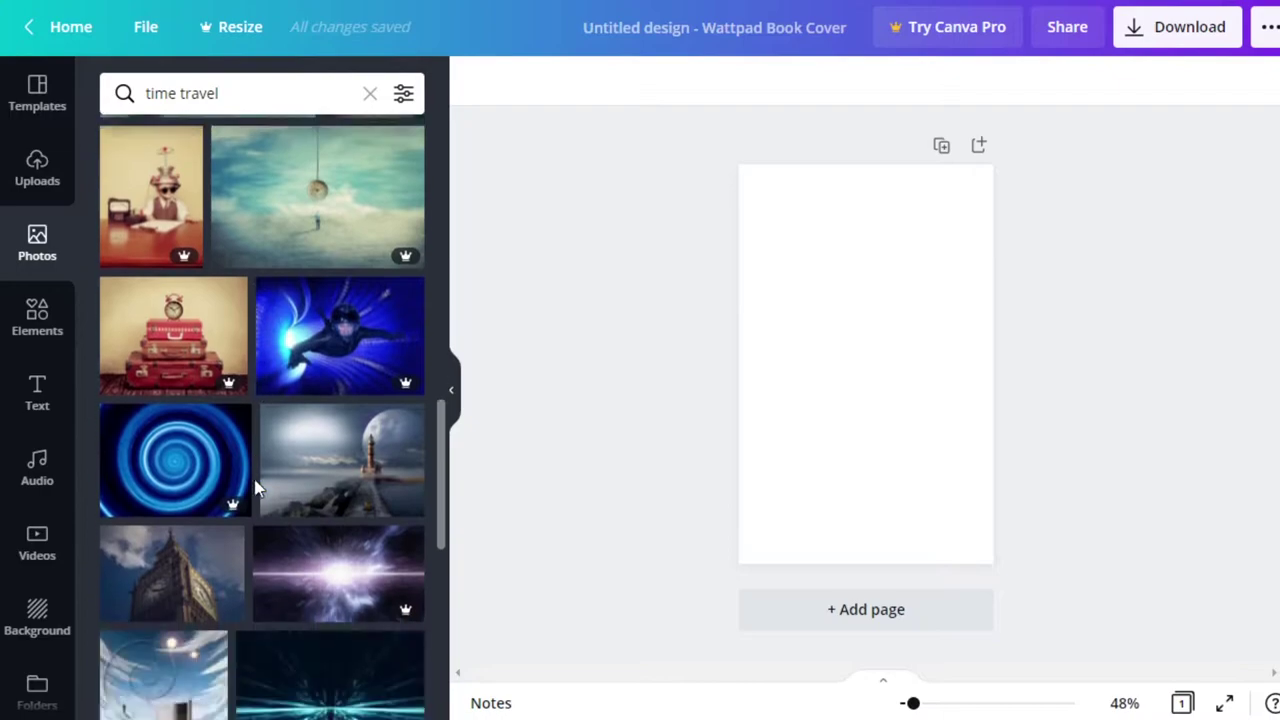
scroll(255, 487, "down", 2)
scroll(257, 489, "down", 2)
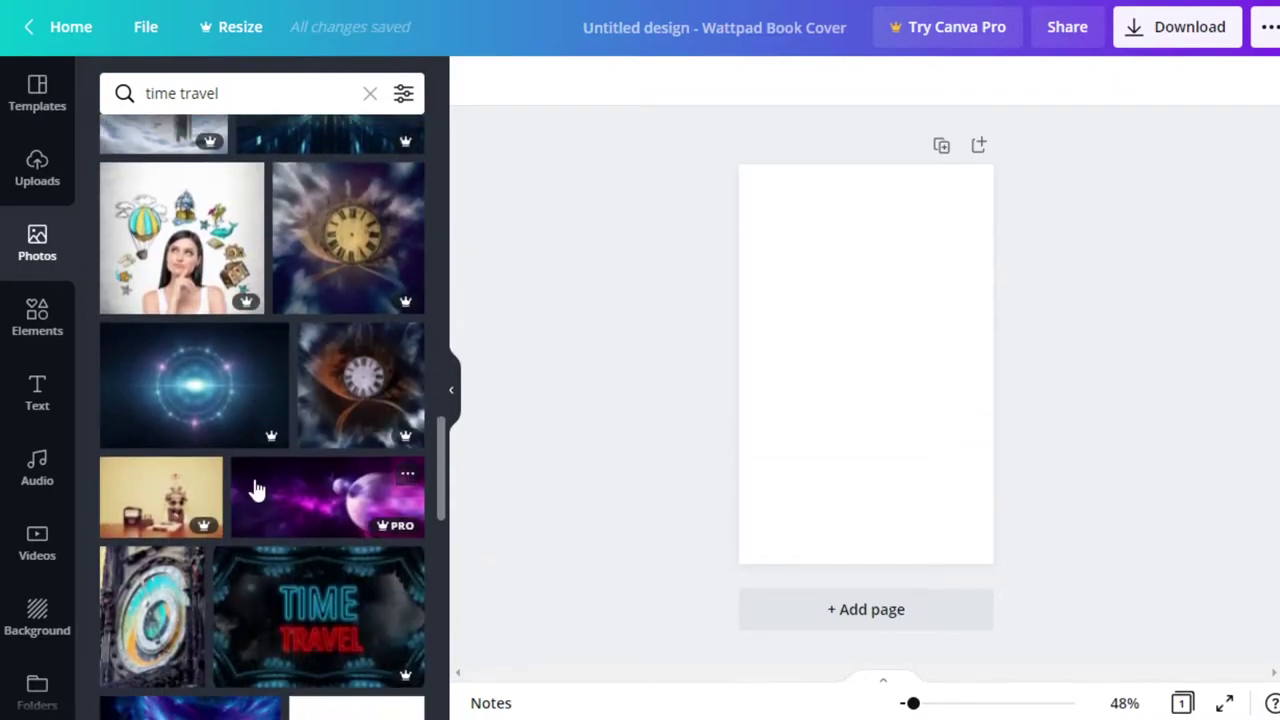
scroll(220, 515, "up", 15)
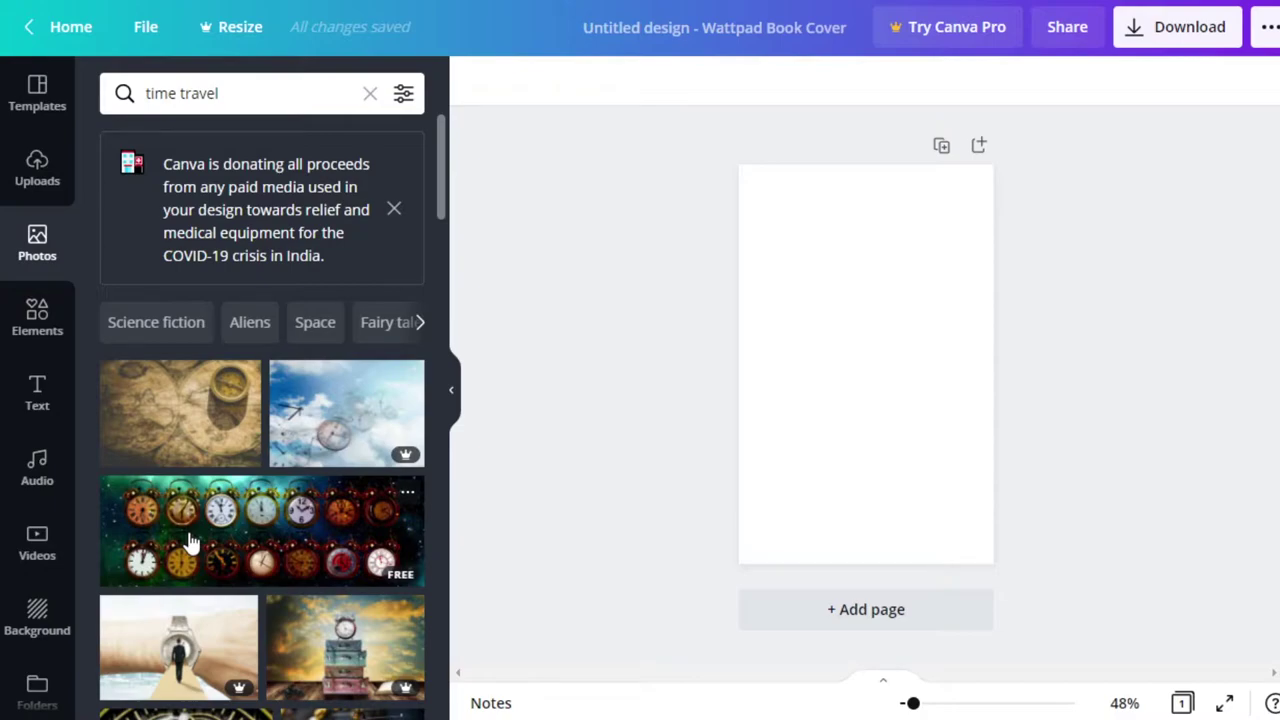
Add the clock image from Uploads, then stretch and reposition it over the entire cover
left_click(40, 175)
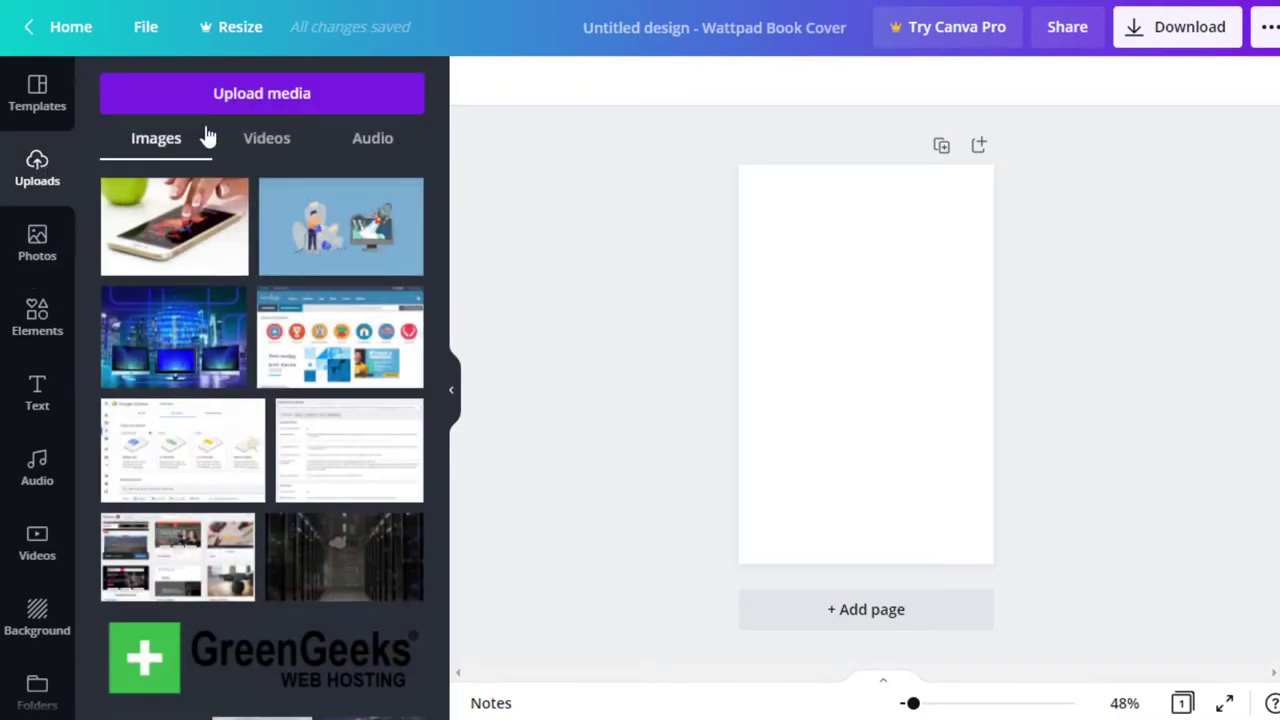
left_click(269, 100)
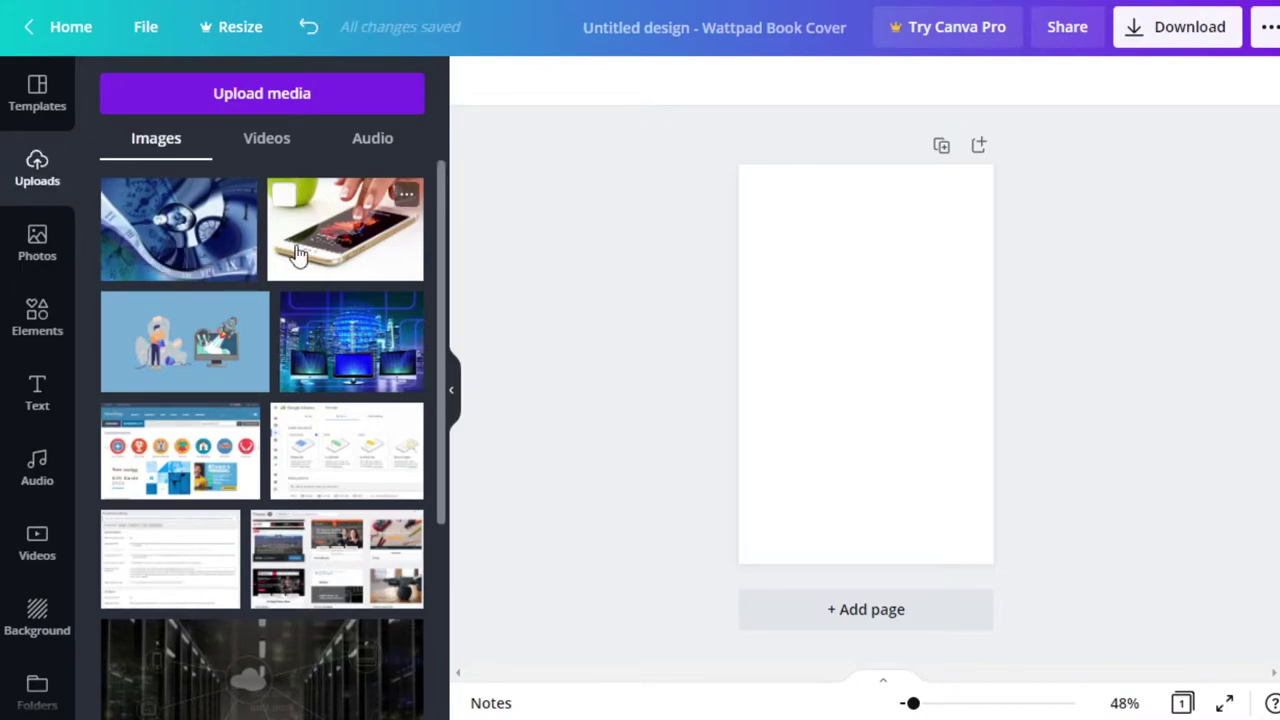
left_click(187, 252)
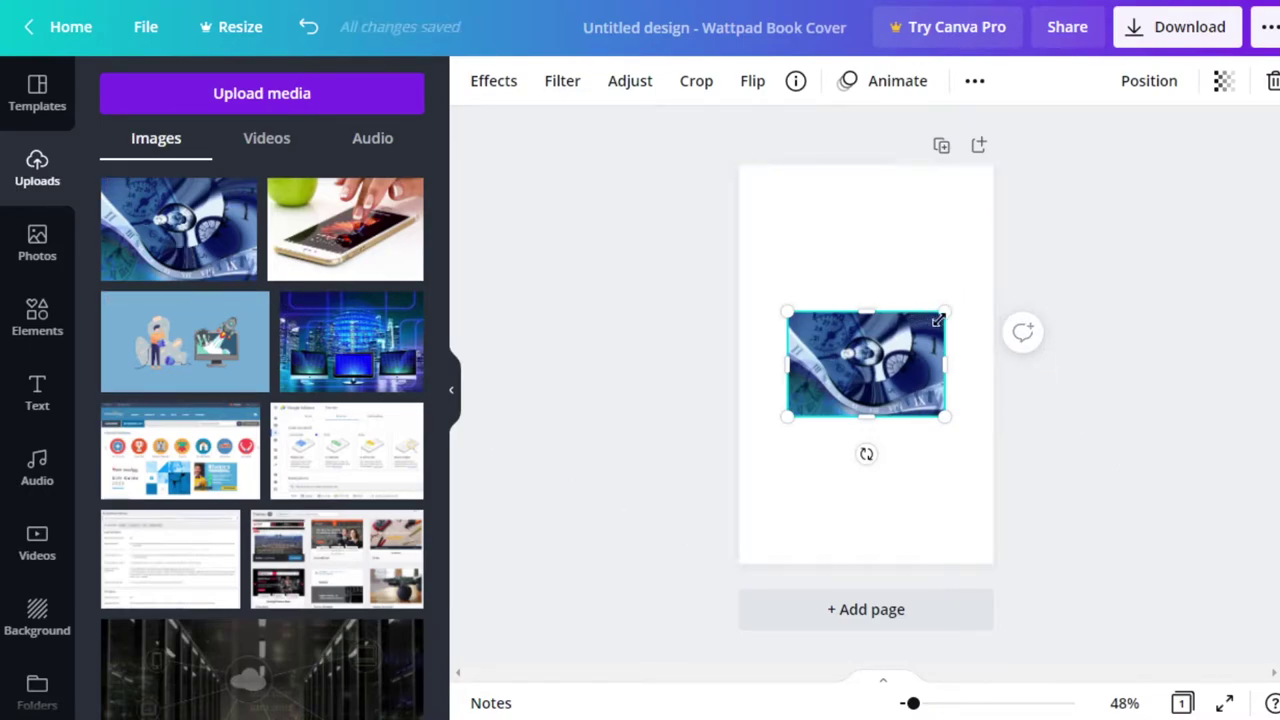
left_click_drag(946, 311, 1166, 164)
left_click_drag(782, 415, 558, 561)
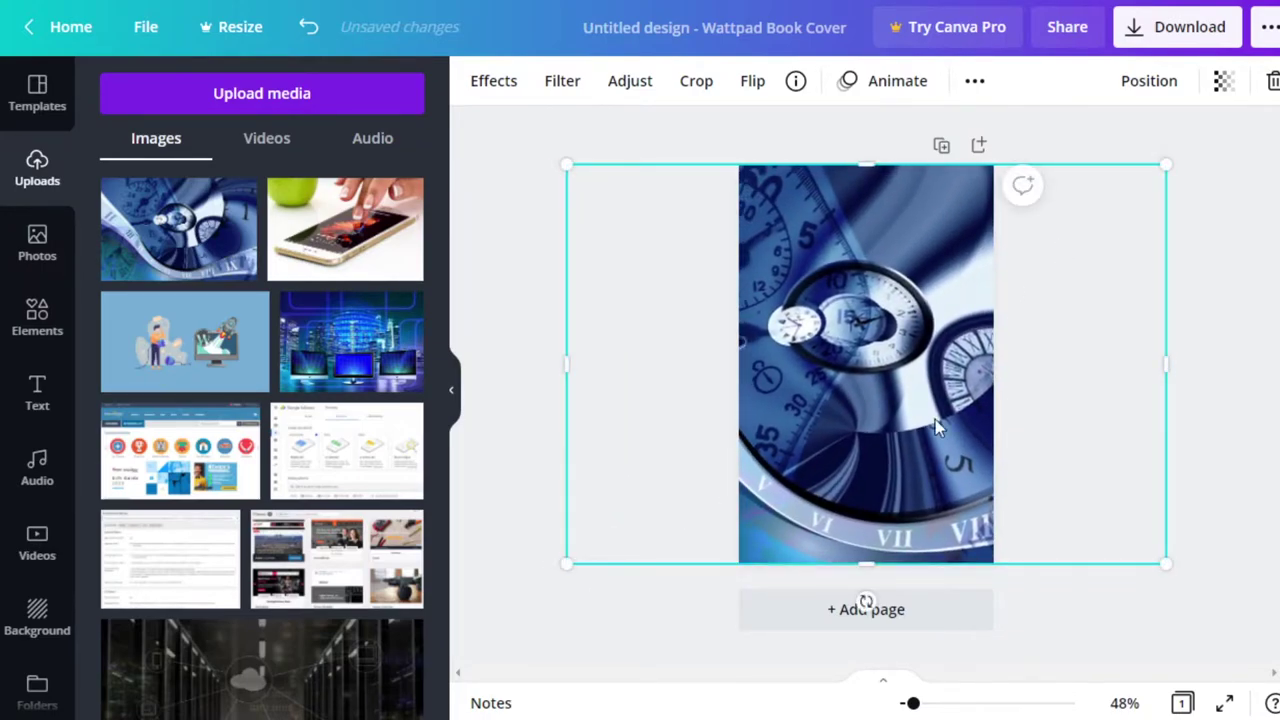
left_click_drag(860, 440, 1025, 430)
left_click_drag(954, 406, 894, 396)
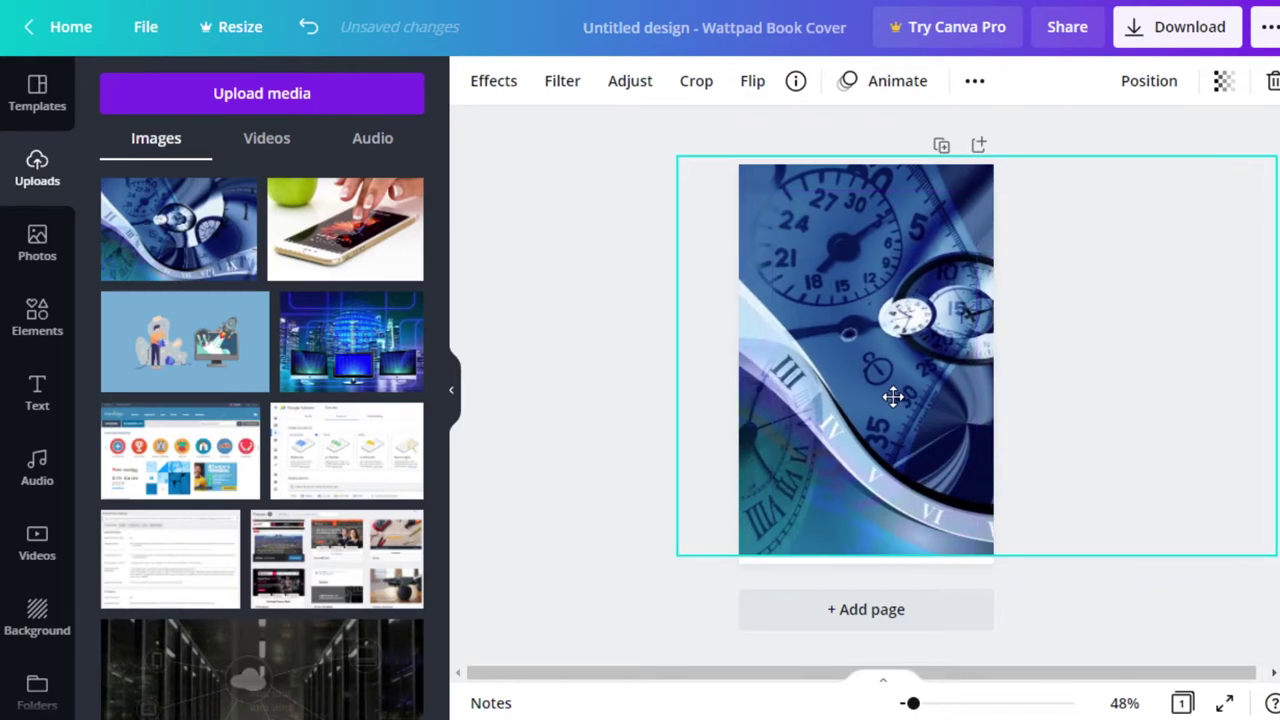
Add a heading from the Text panel and drag it to the top centre of the cover
left_click(575, 190)
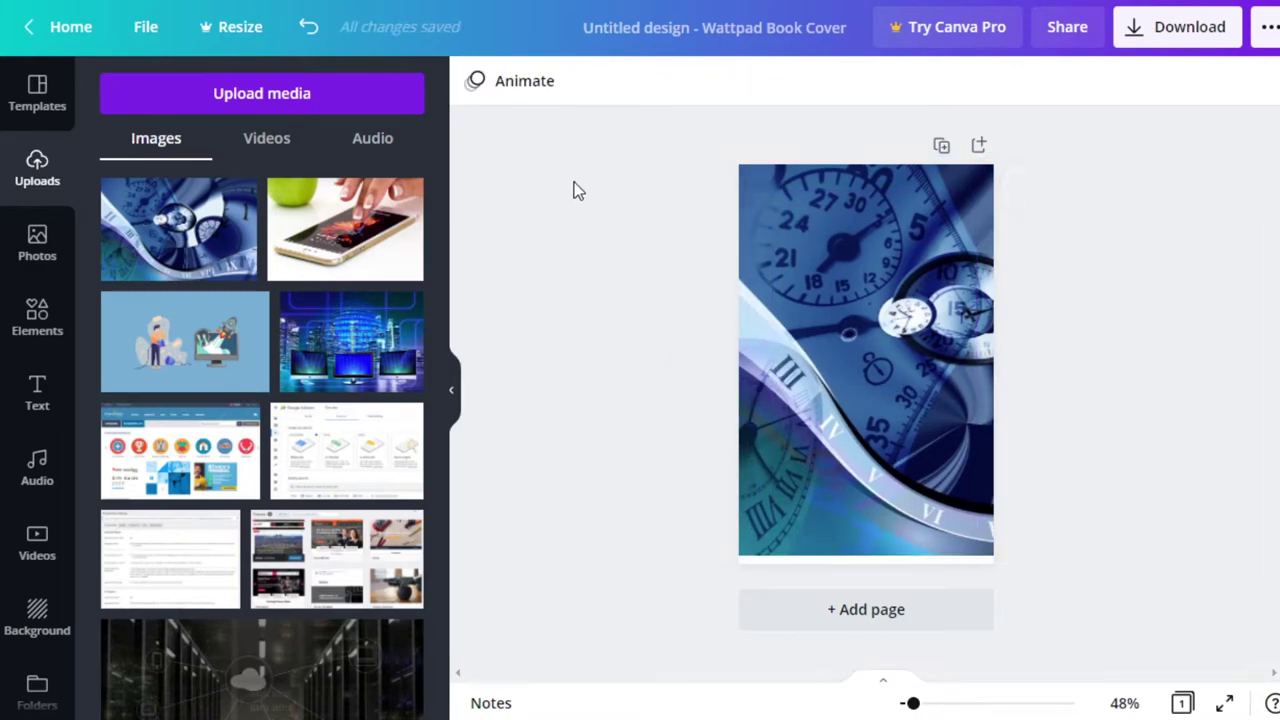
left_click(37, 397)
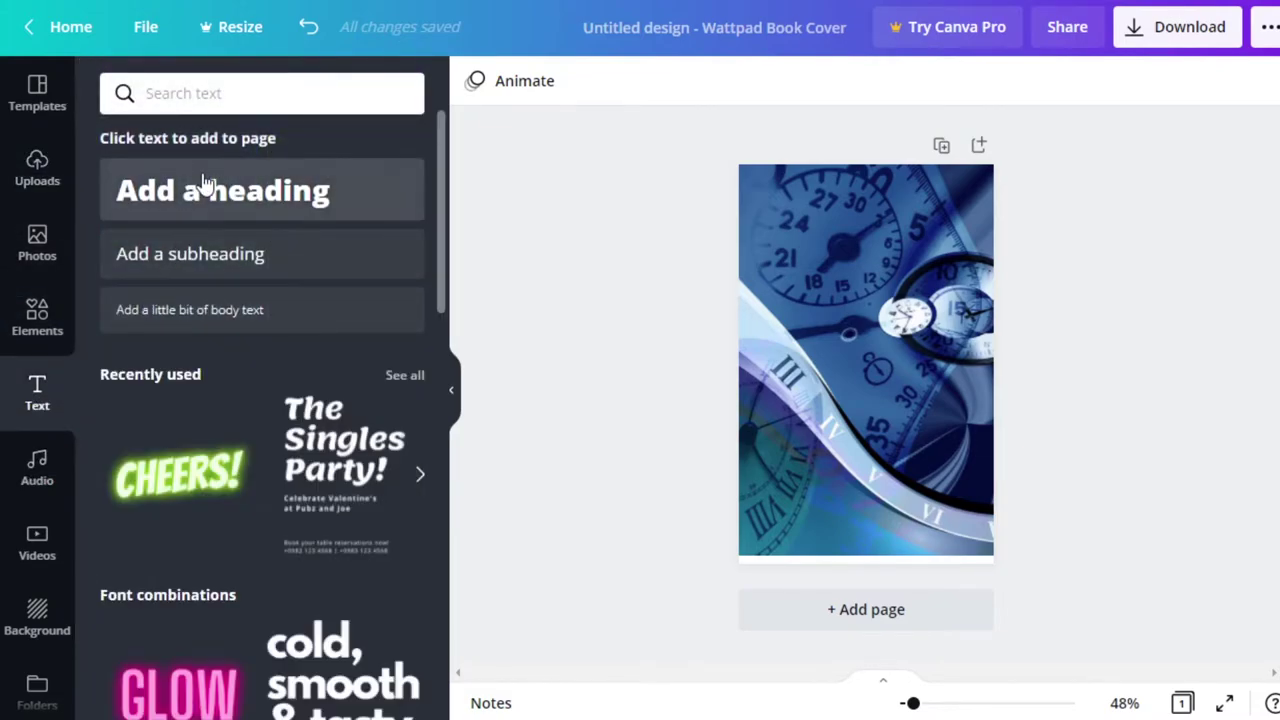
left_click(192, 210)
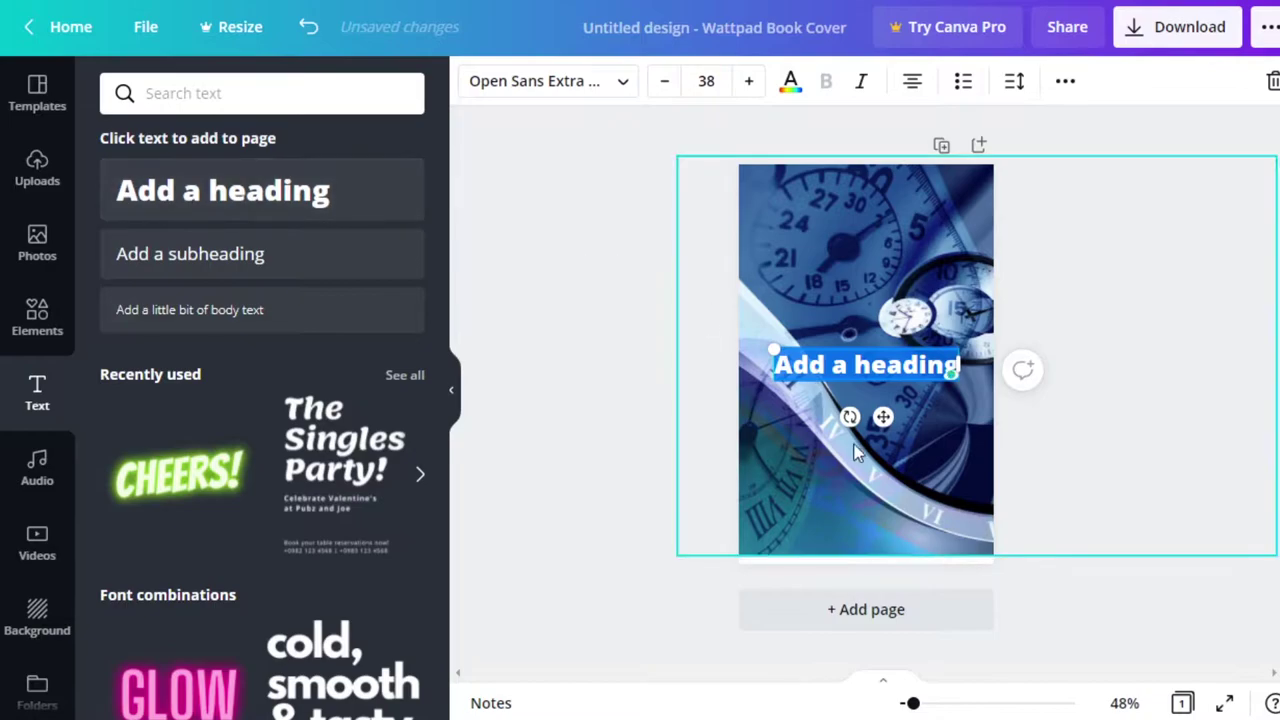
left_click_drag(879, 416, 864, 296)
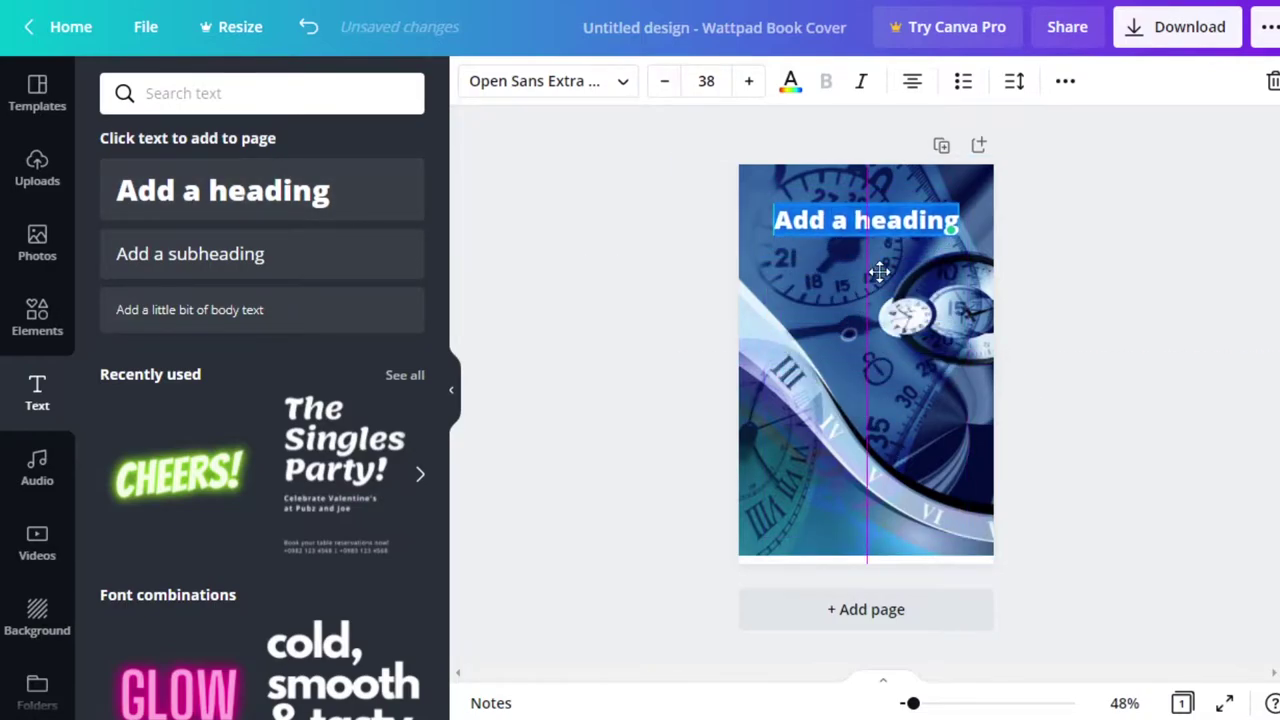
left_click_drag(879, 271, 879, 255)
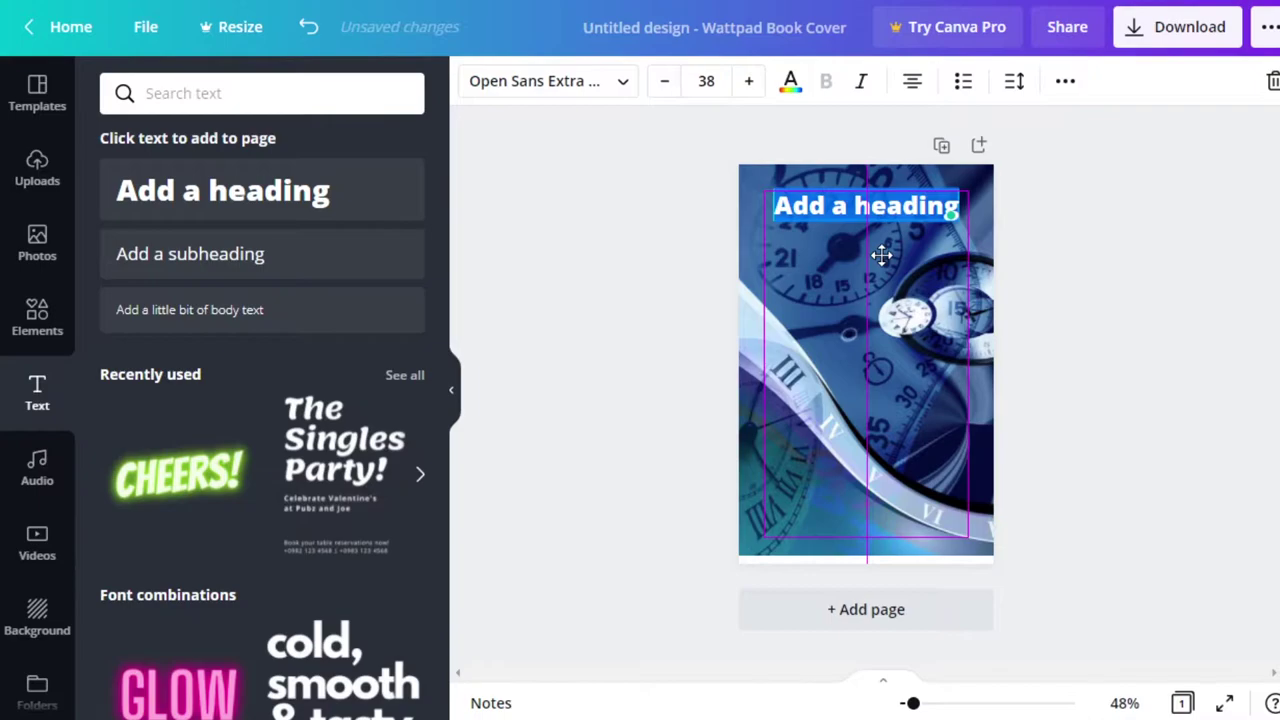
left_click_drag(881, 255, 882, 256)
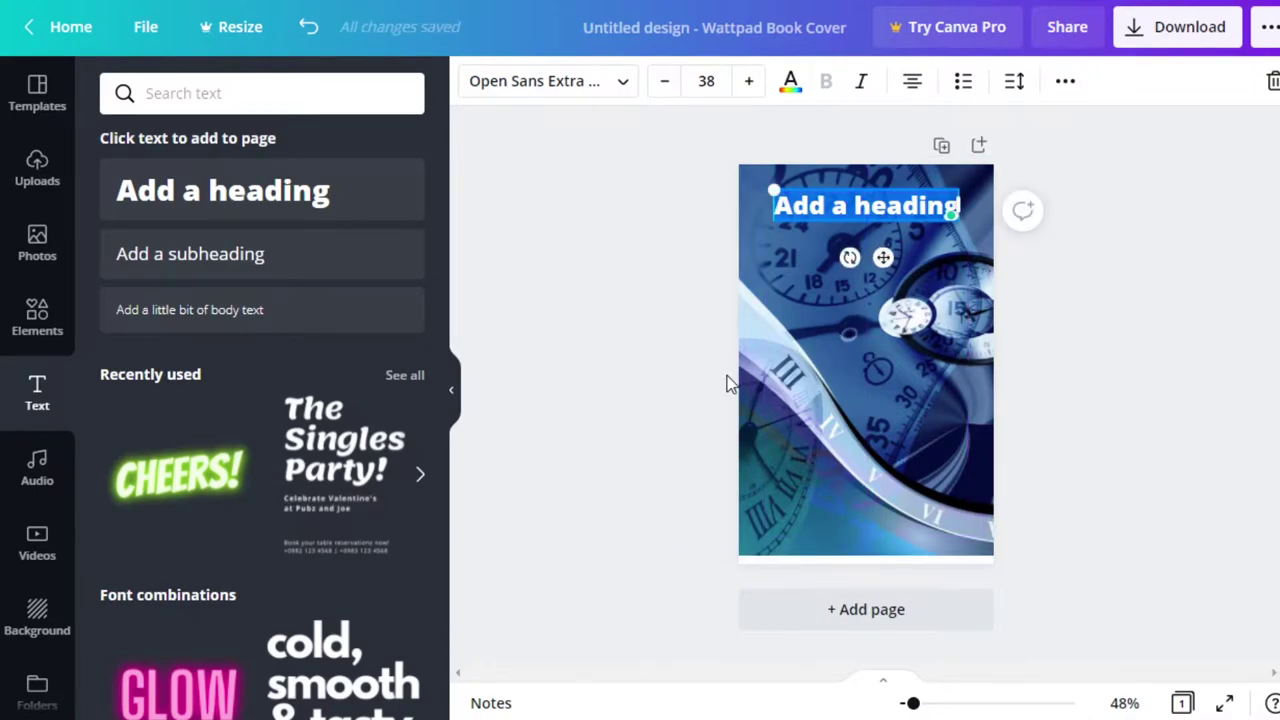
Correct the title from 'Time Lapst' to 'Time Lapse' and select its text
type("Time Lapst")
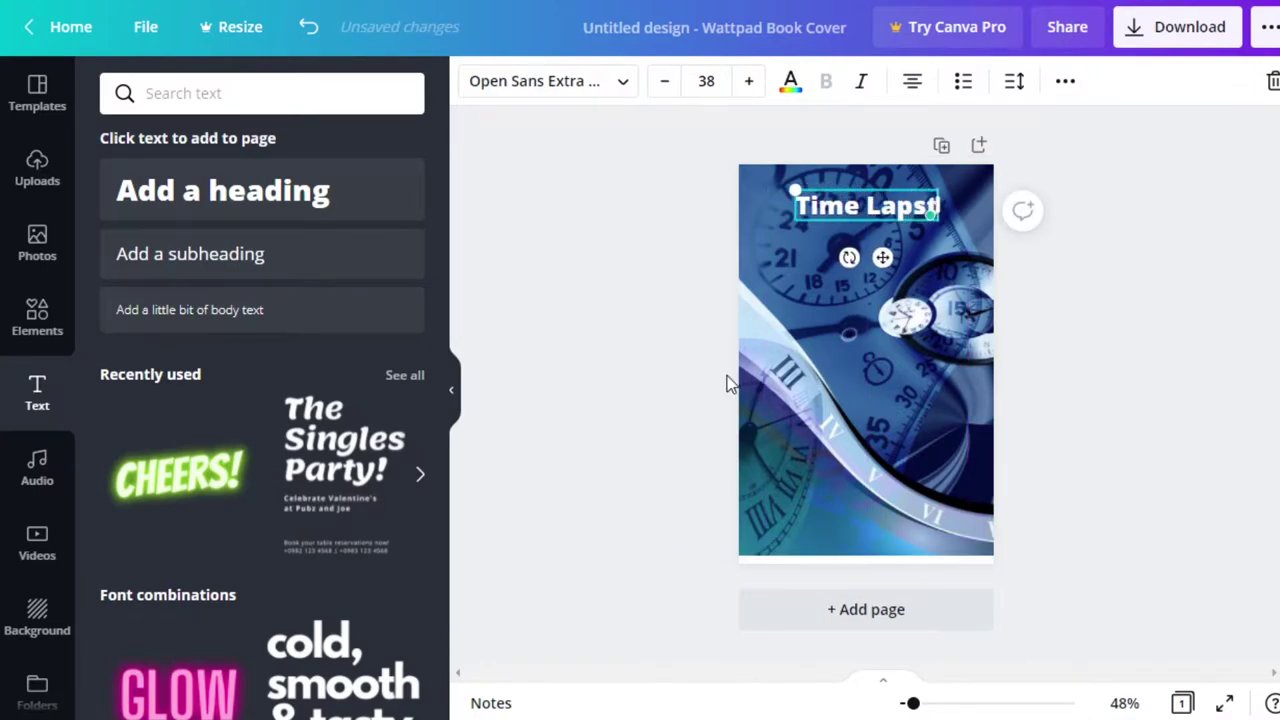
key("BackSpace")
type("e")
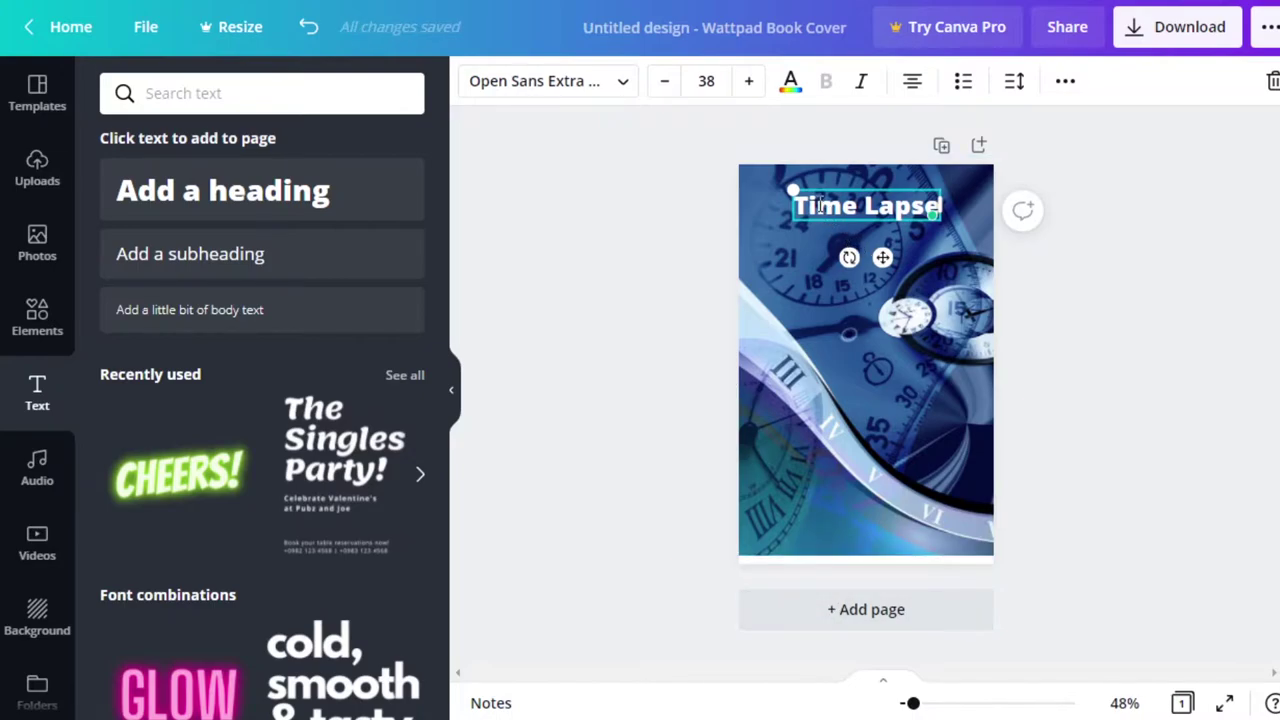
triple_click(819, 205)
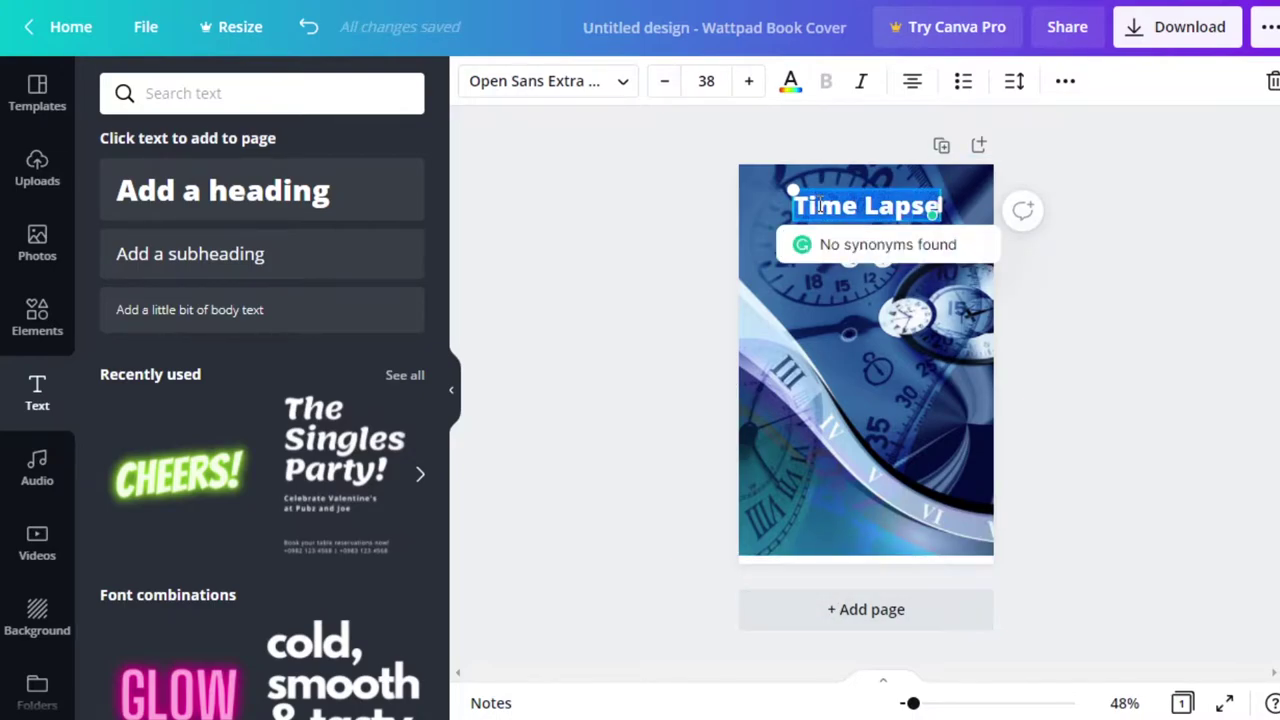
left_click(797, 244)
left_click(729, 225)
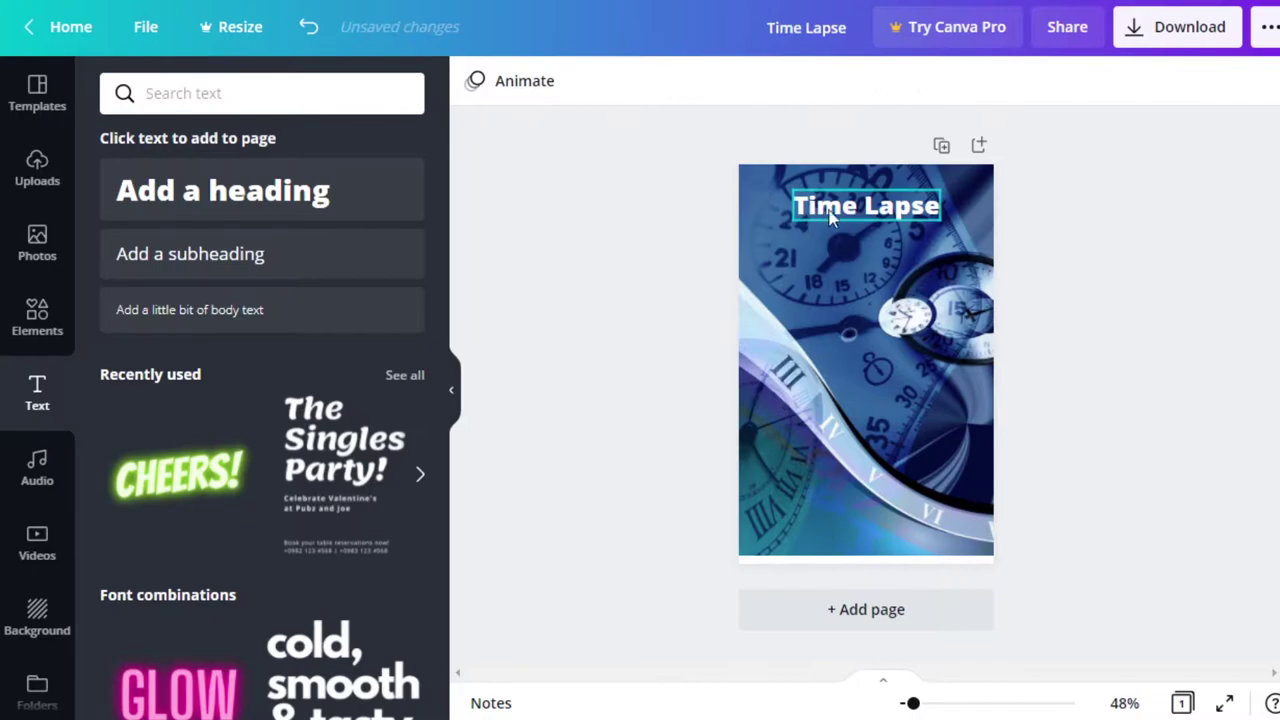
left_click(838, 205)
double_click(838, 205)
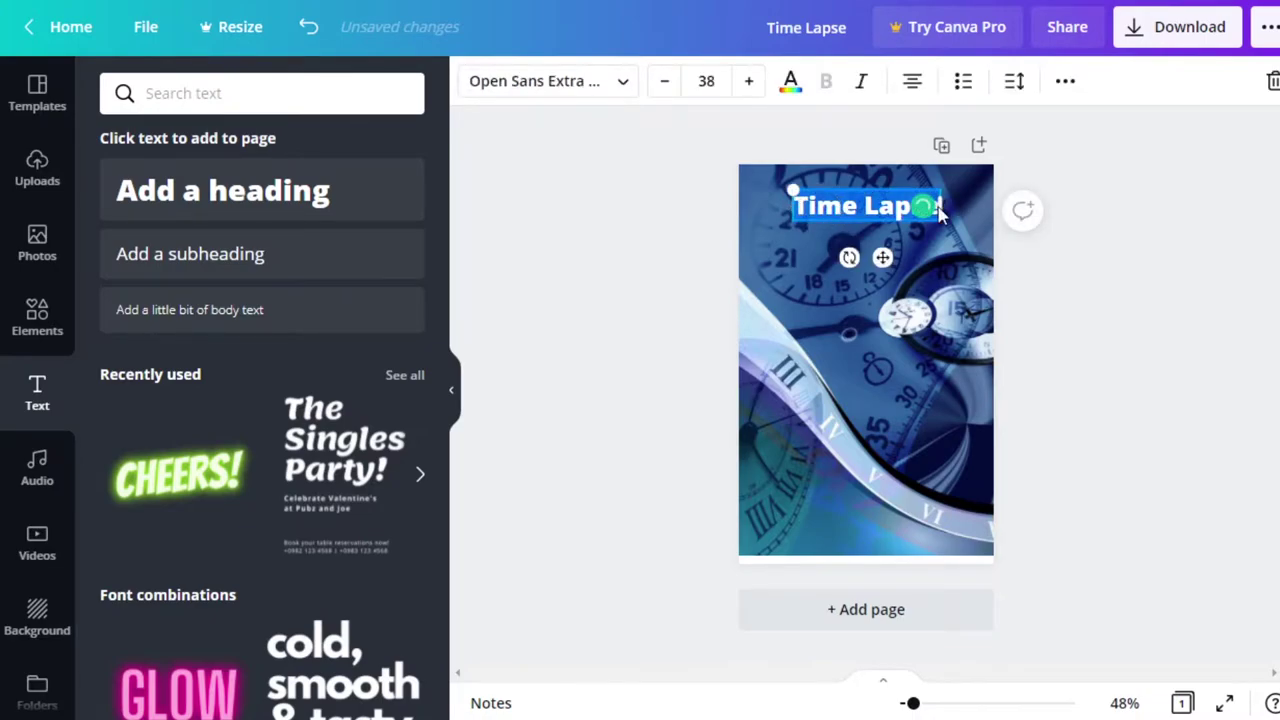
Set the title in Anton at size 68.9 and turn off the grammar checker
left_click(624, 88)
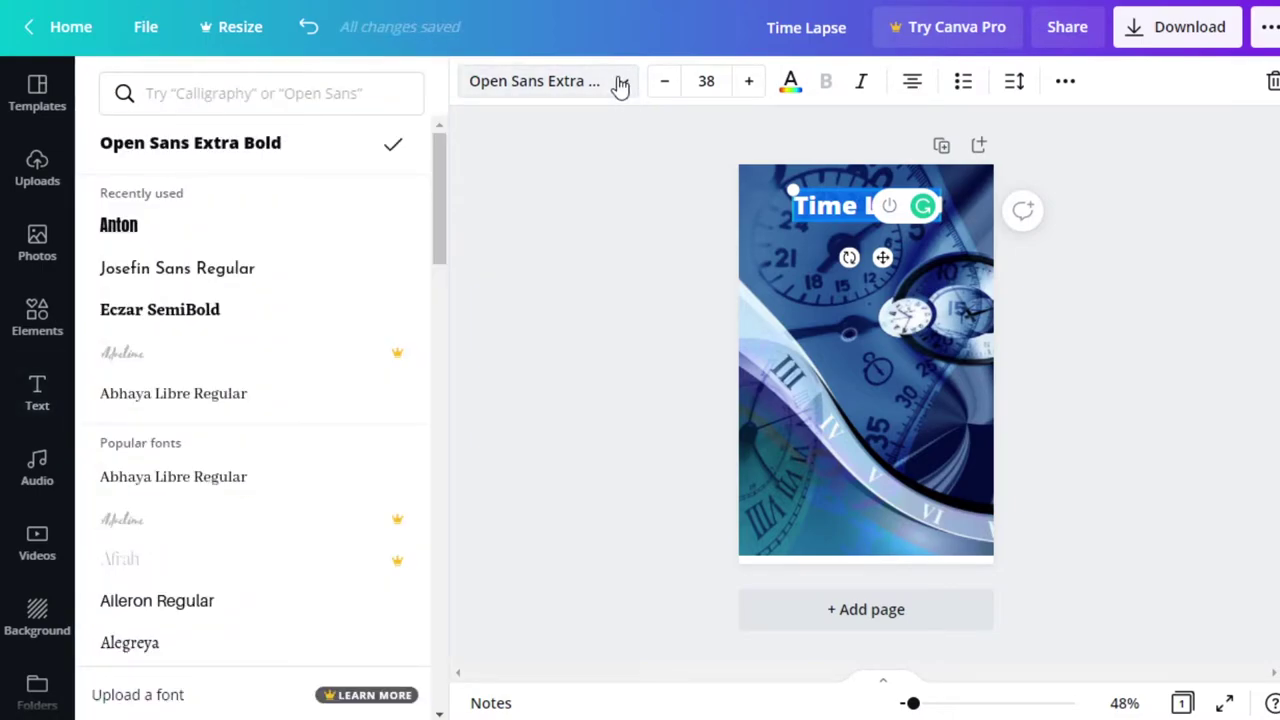
left_click(216, 230)
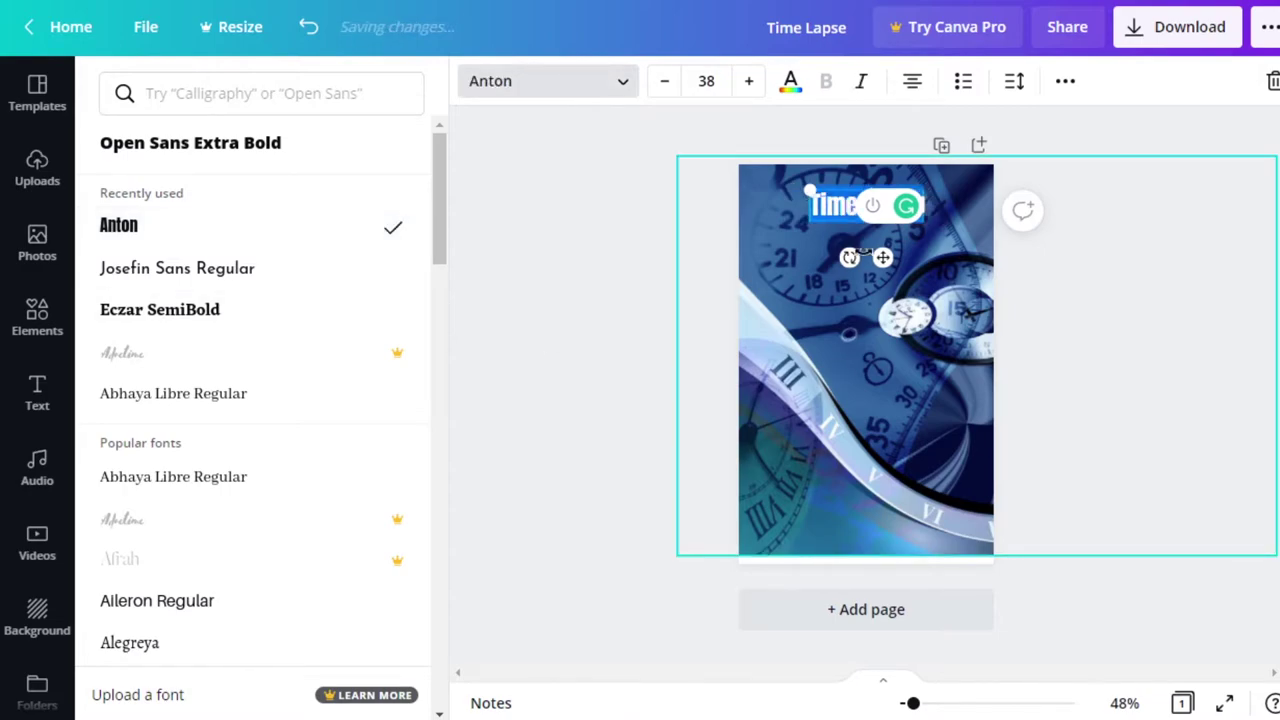
left_click_drag(806, 187, 763, 178)
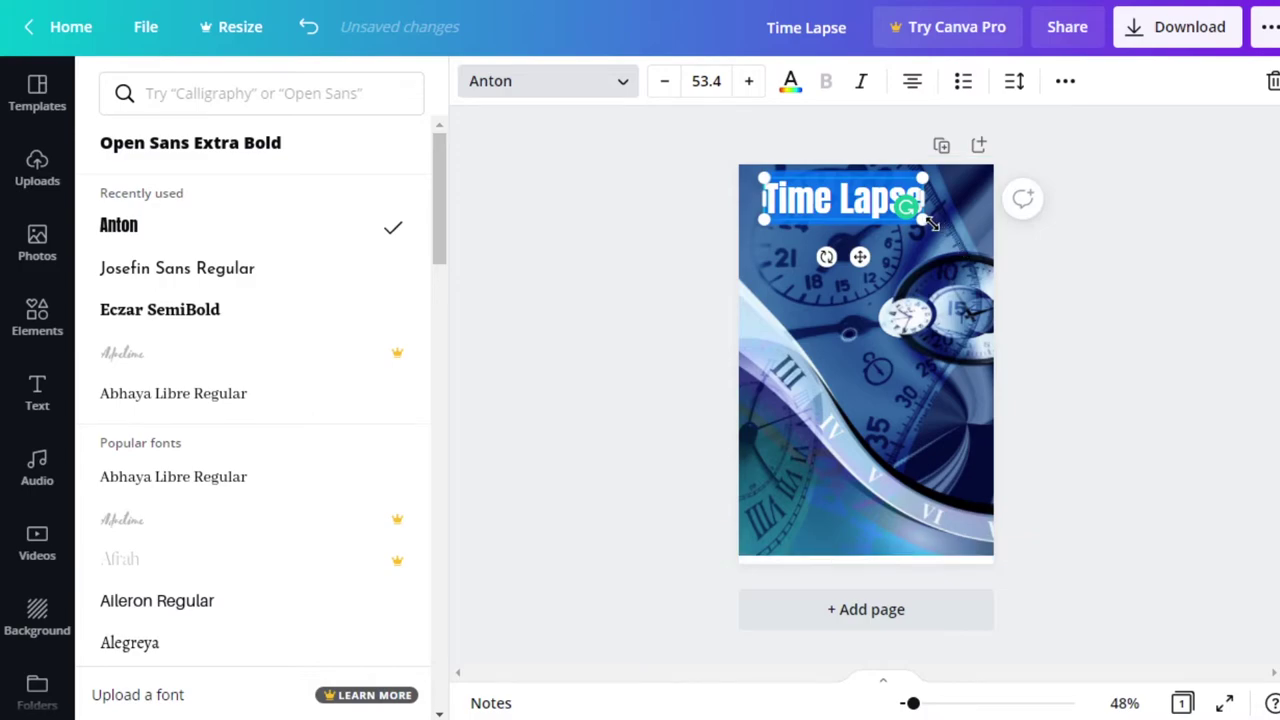
left_click_drag(932, 224, 968, 270)
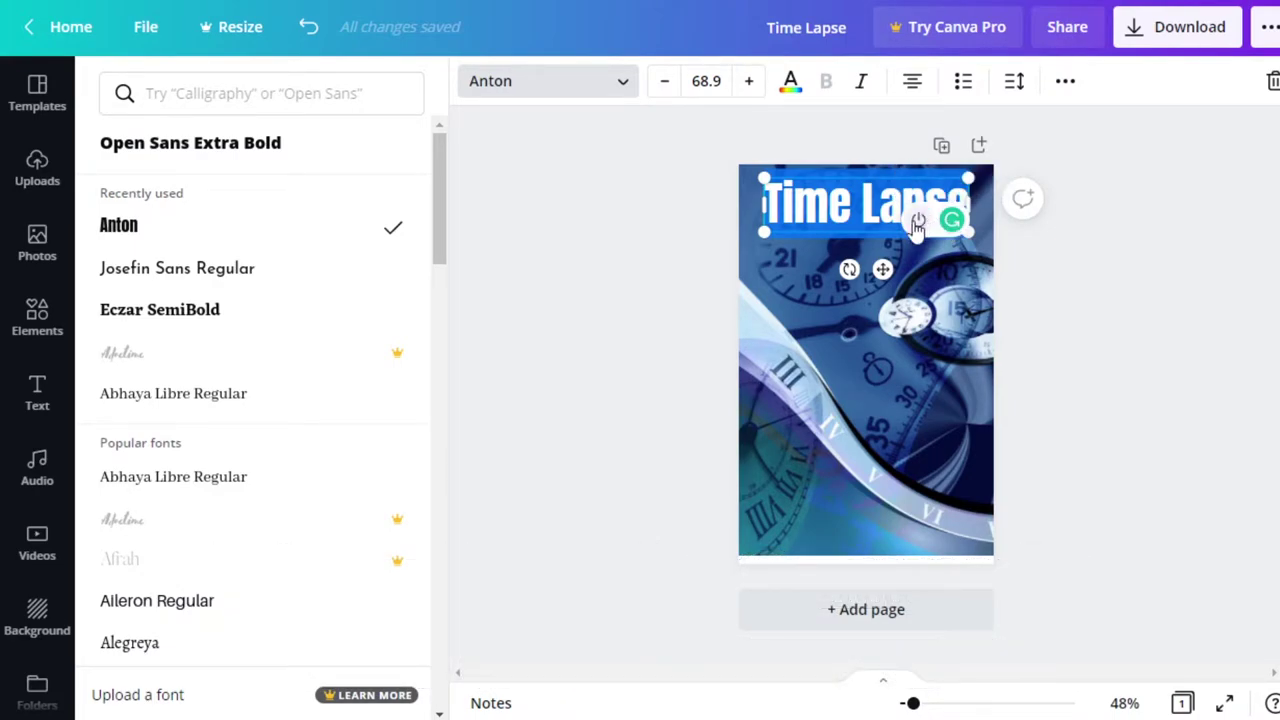
left_click(915, 221)
left_click(866, 323)
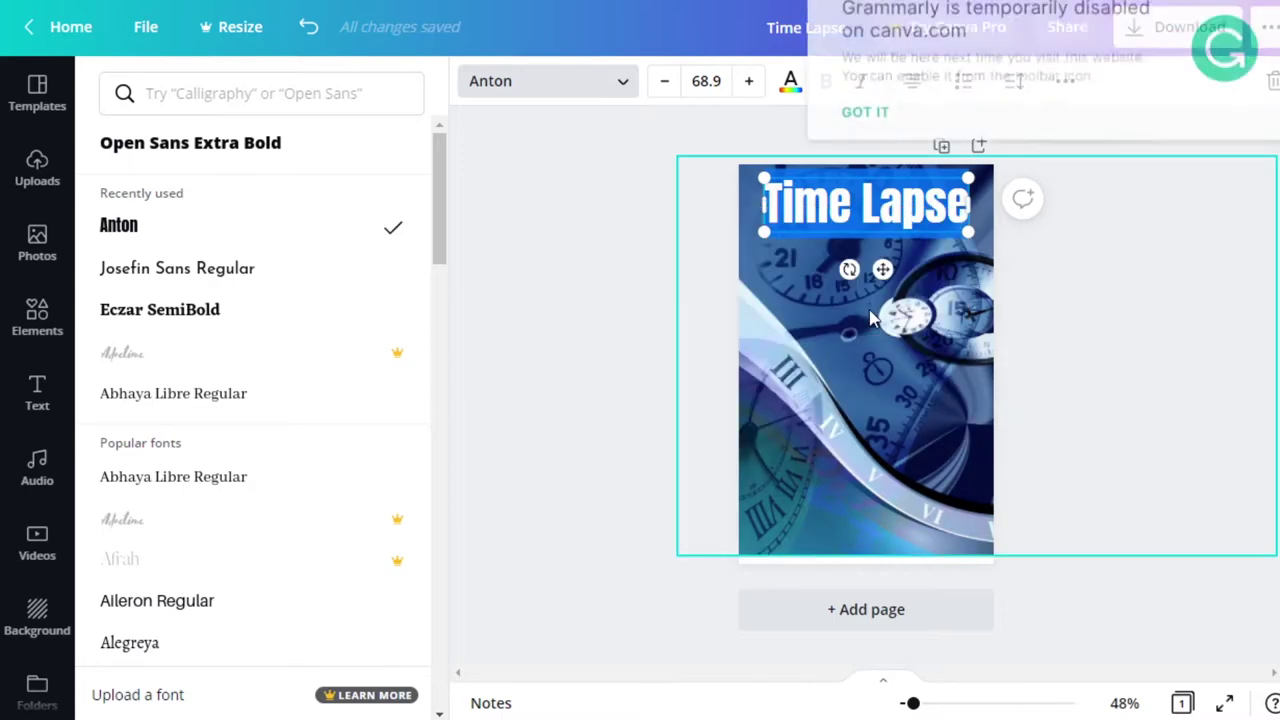
key("Escape")
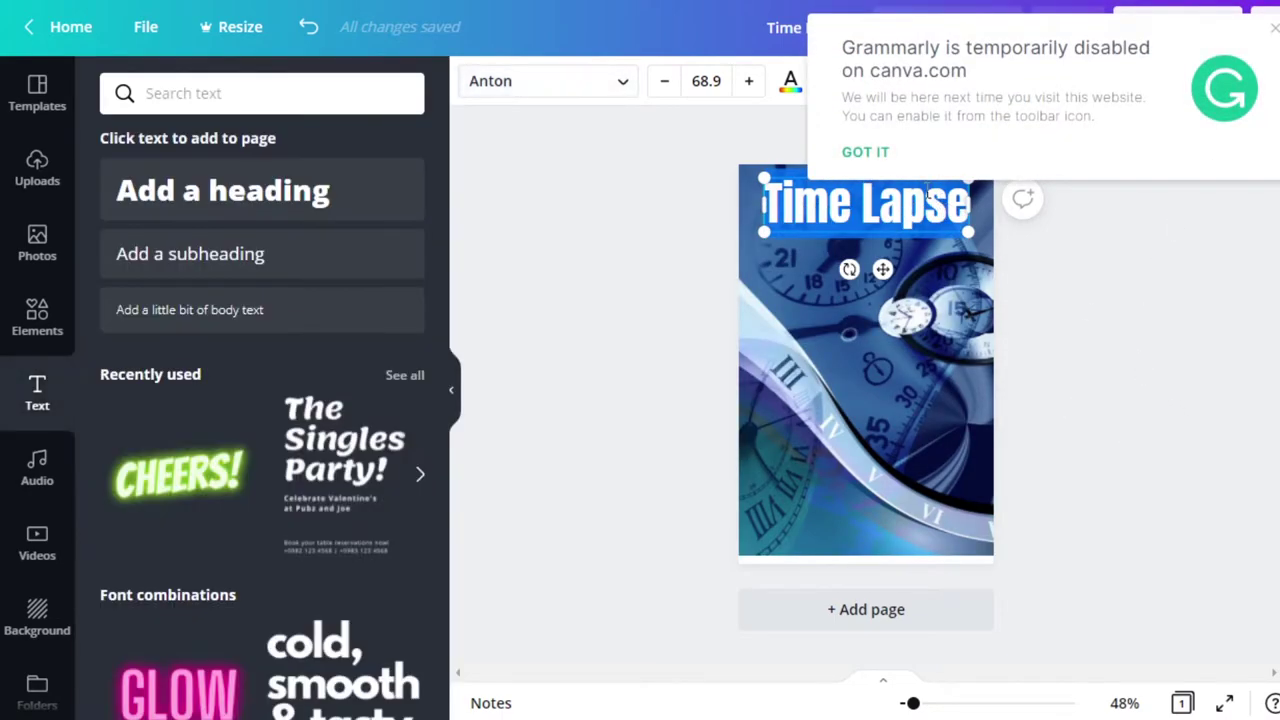
Apply the Echo effect to the 'Time Lapse' title with offset 56 and direction -42
left_click(866, 155)
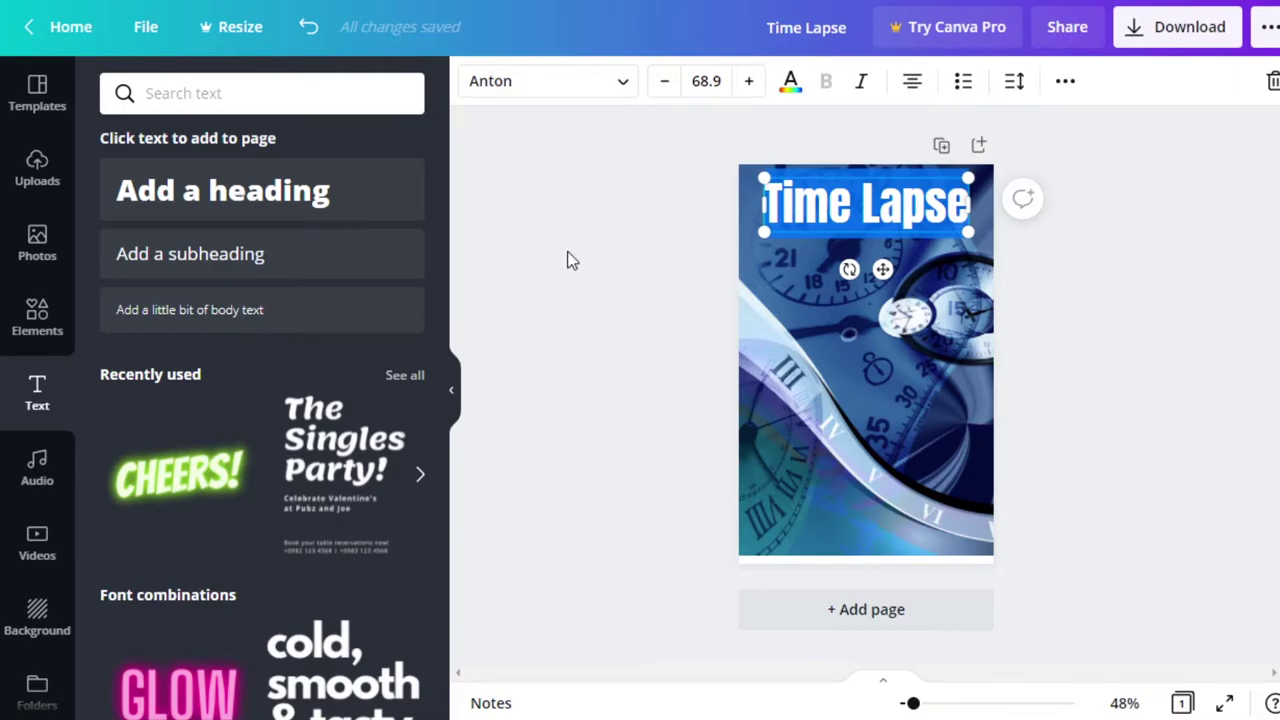
left_click(828, 203)
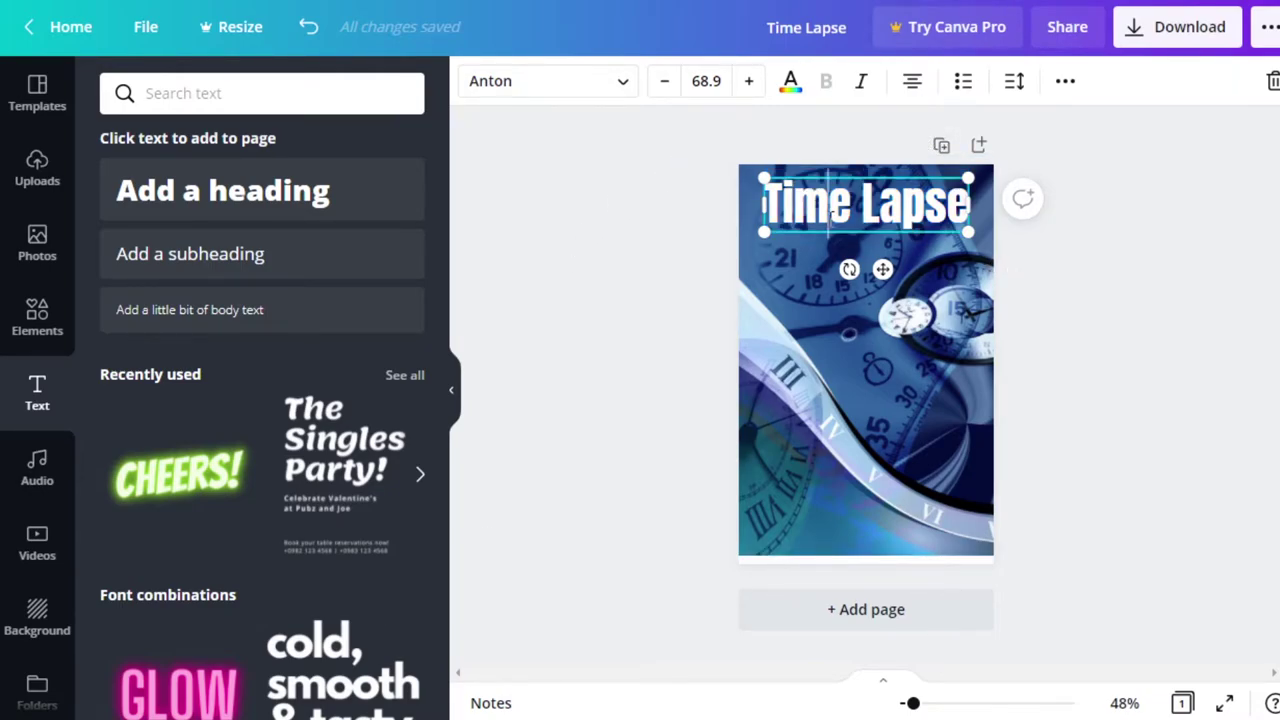
left_click_drag(766, 184, 962, 207)
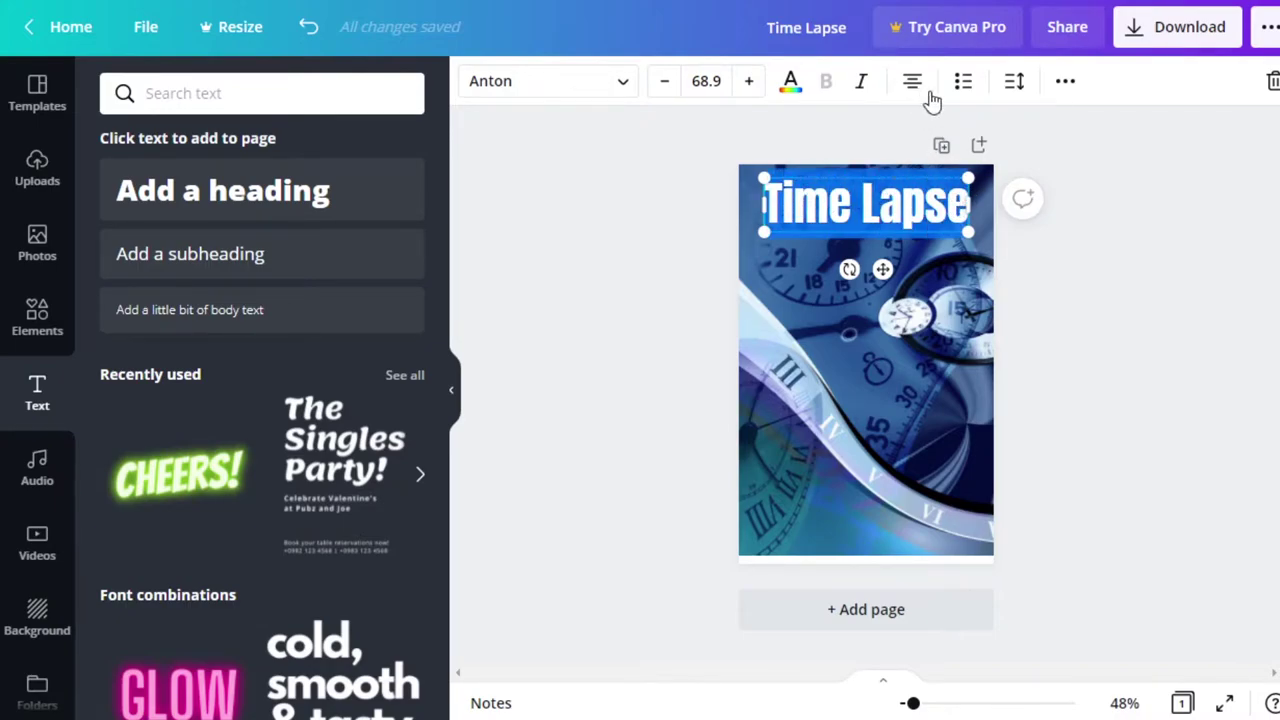
left_click(1066, 84)
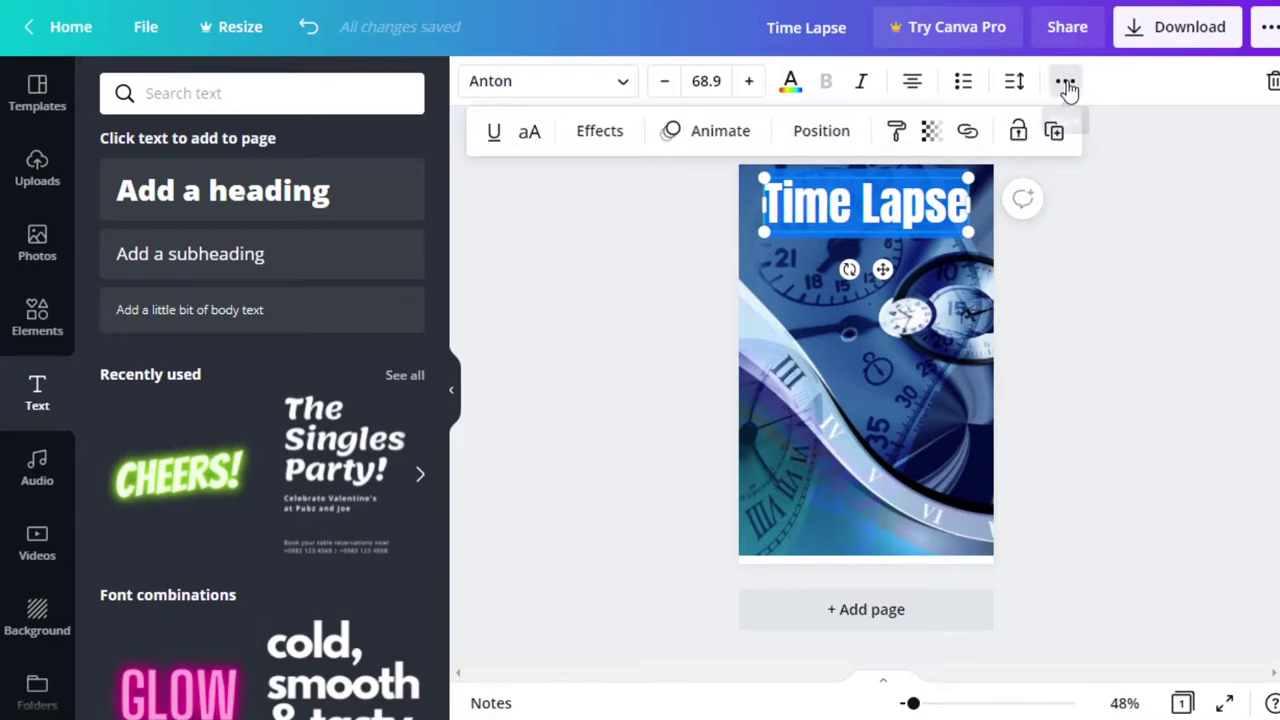
left_click(598, 140)
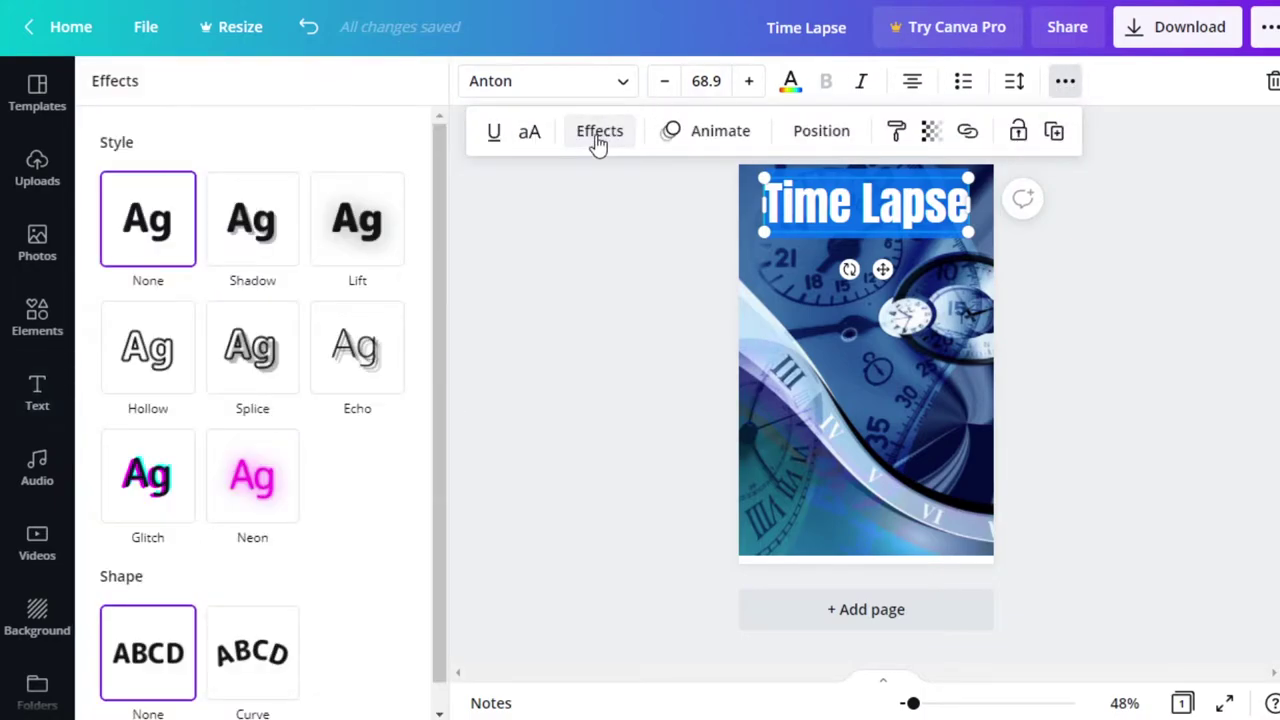
left_click(343, 370)
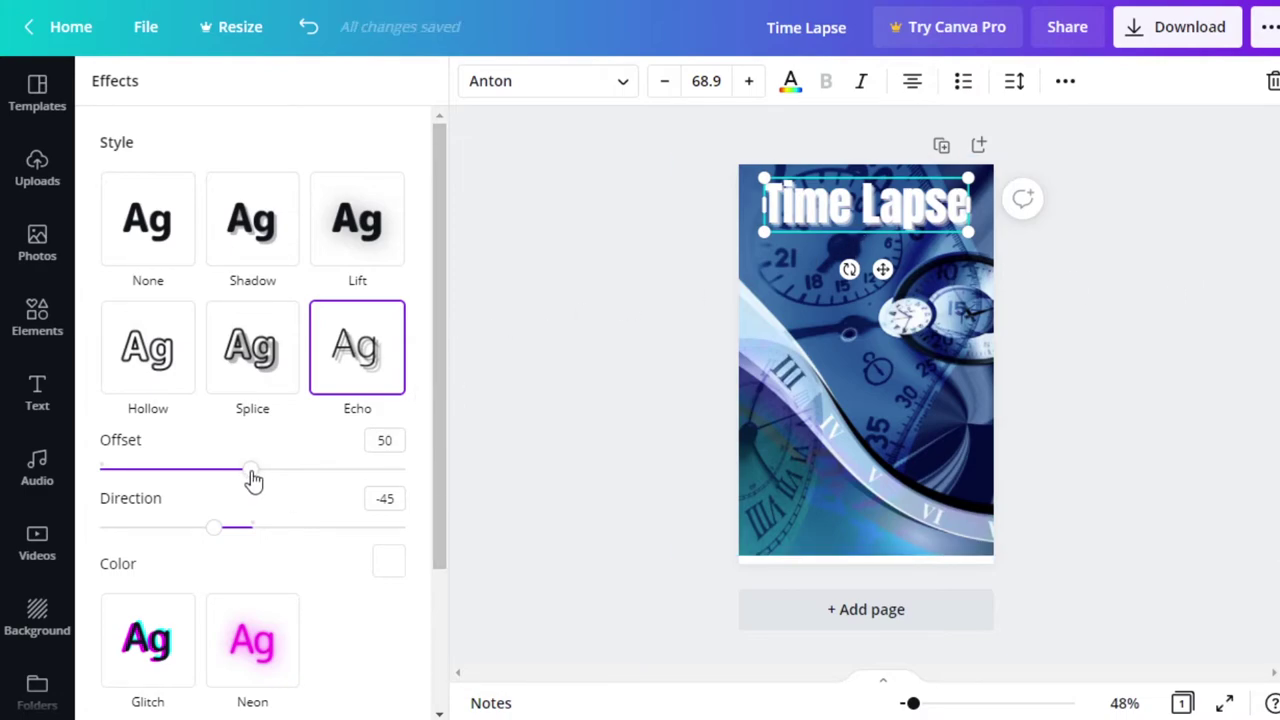
mouse_move(253, 480)
left_mouse_down()
mouse_move(343, 490)
mouse_move(177, 491)
mouse_move(291, 494)
mouse_move(271, 490)
left_mouse_up()
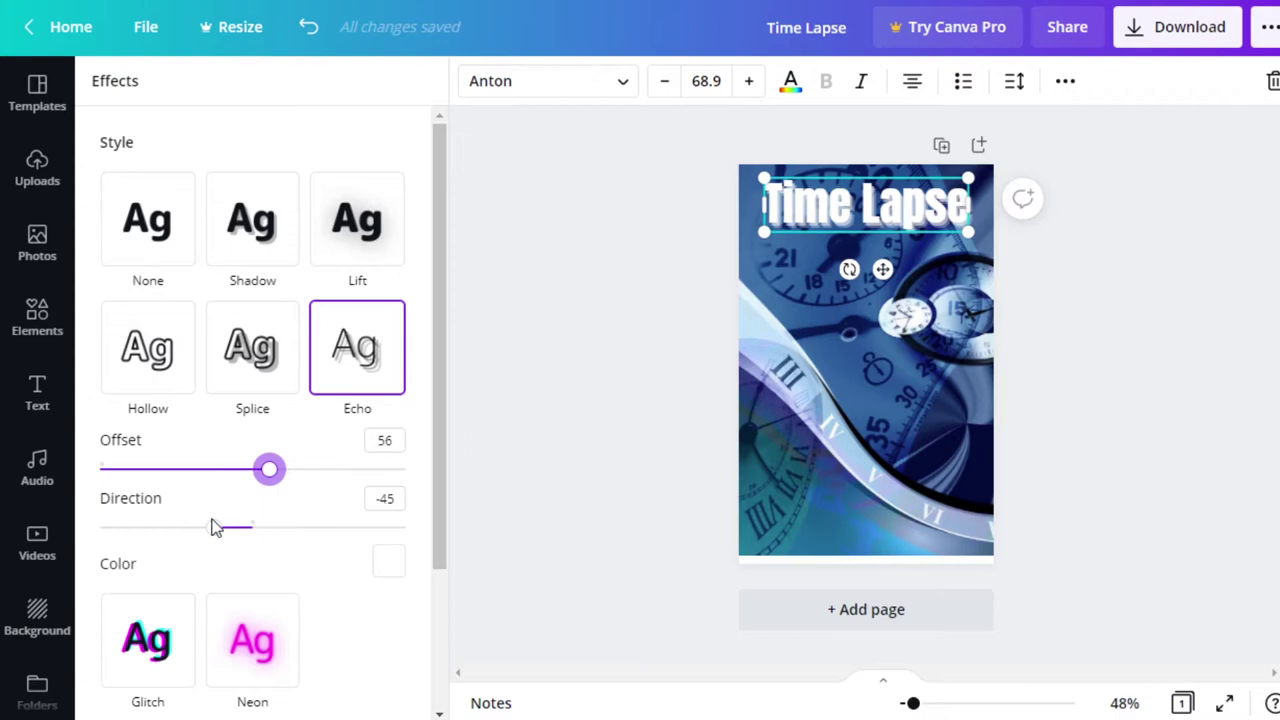
mouse_move(215, 528)
left_mouse_down()
mouse_move(183, 526)
mouse_move(312, 528)
mouse_move(217, 535)
left_mouse_up()
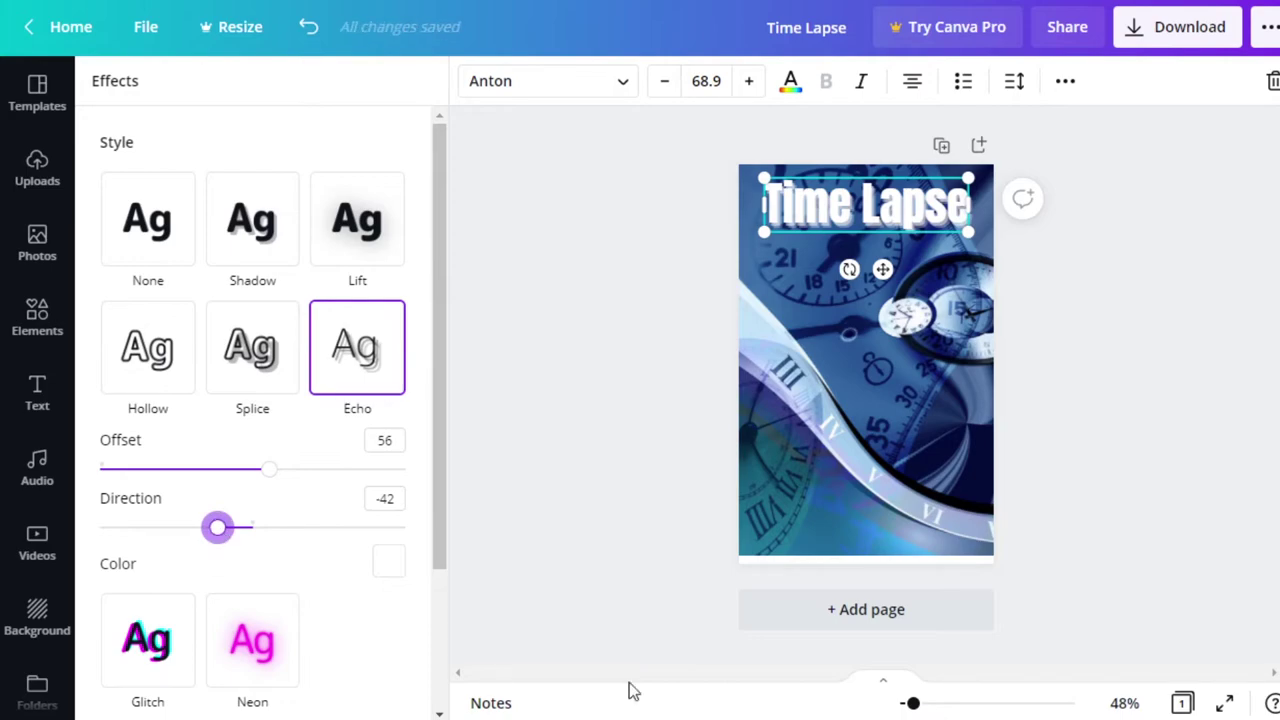
Add the CHEERS! styled text and replace its wording with a byline naming the author
left_click(893, 698)
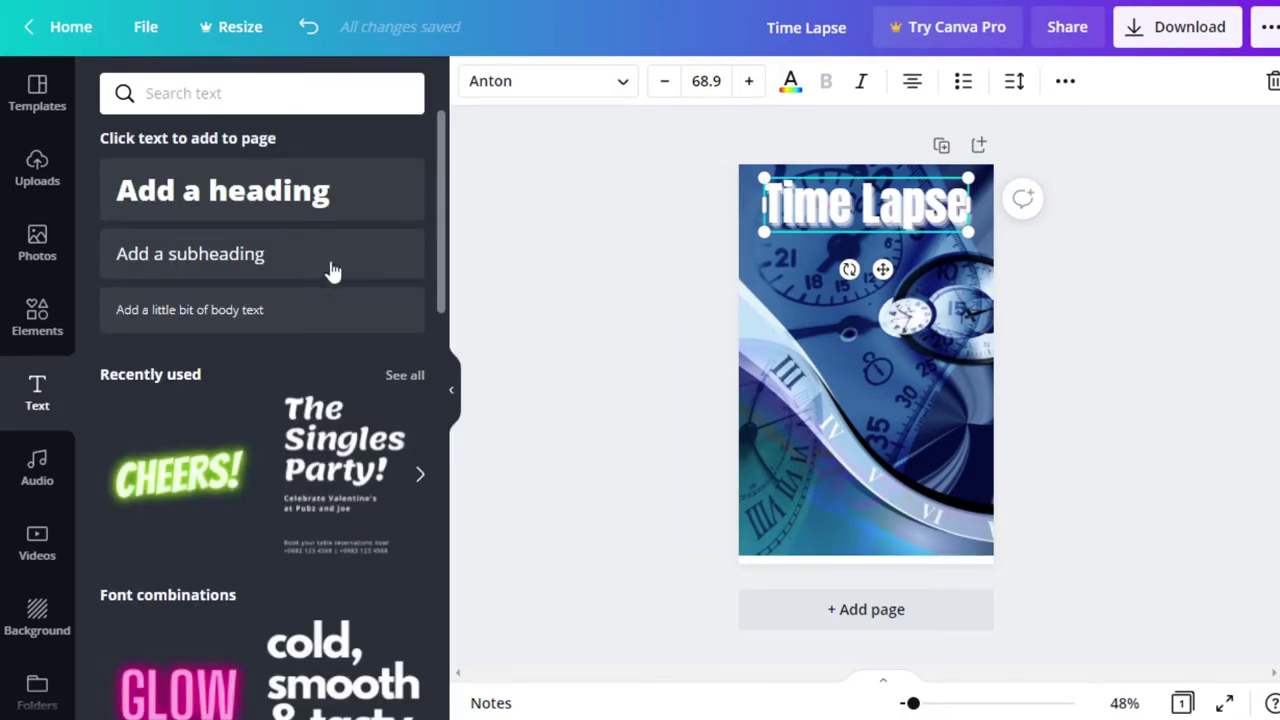
left_click(176, 485)
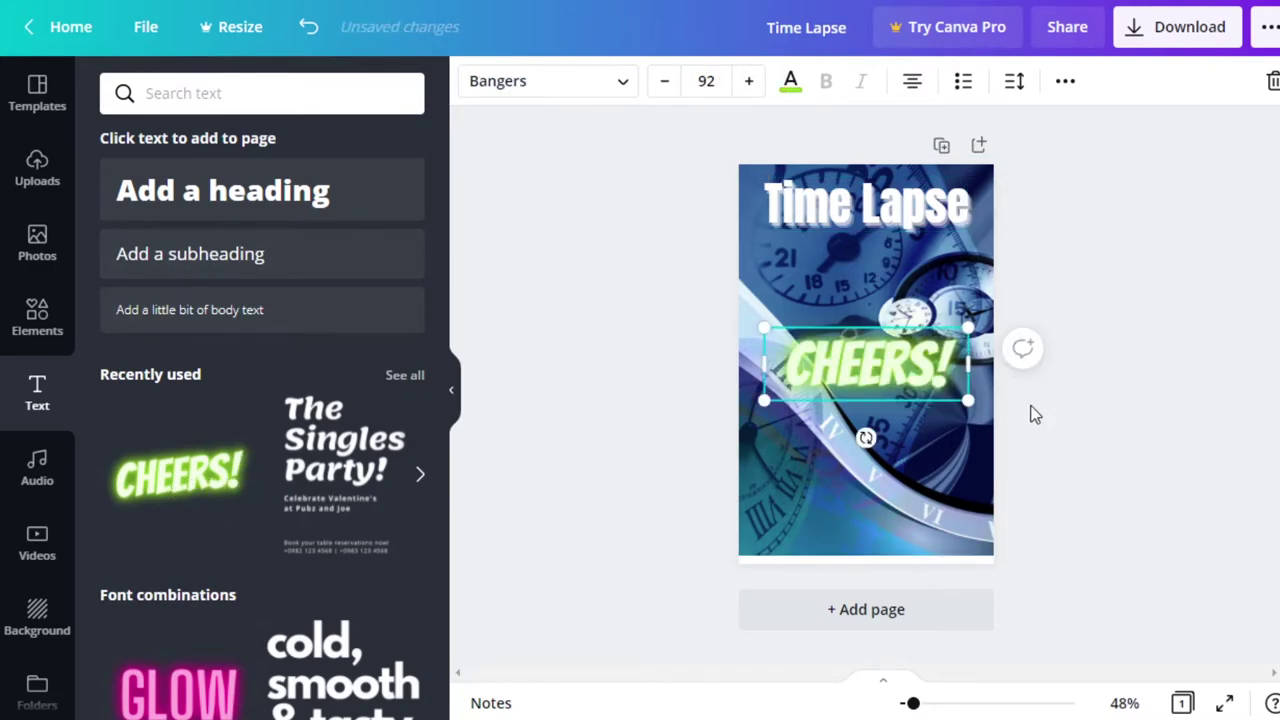
double_click(855, 370)
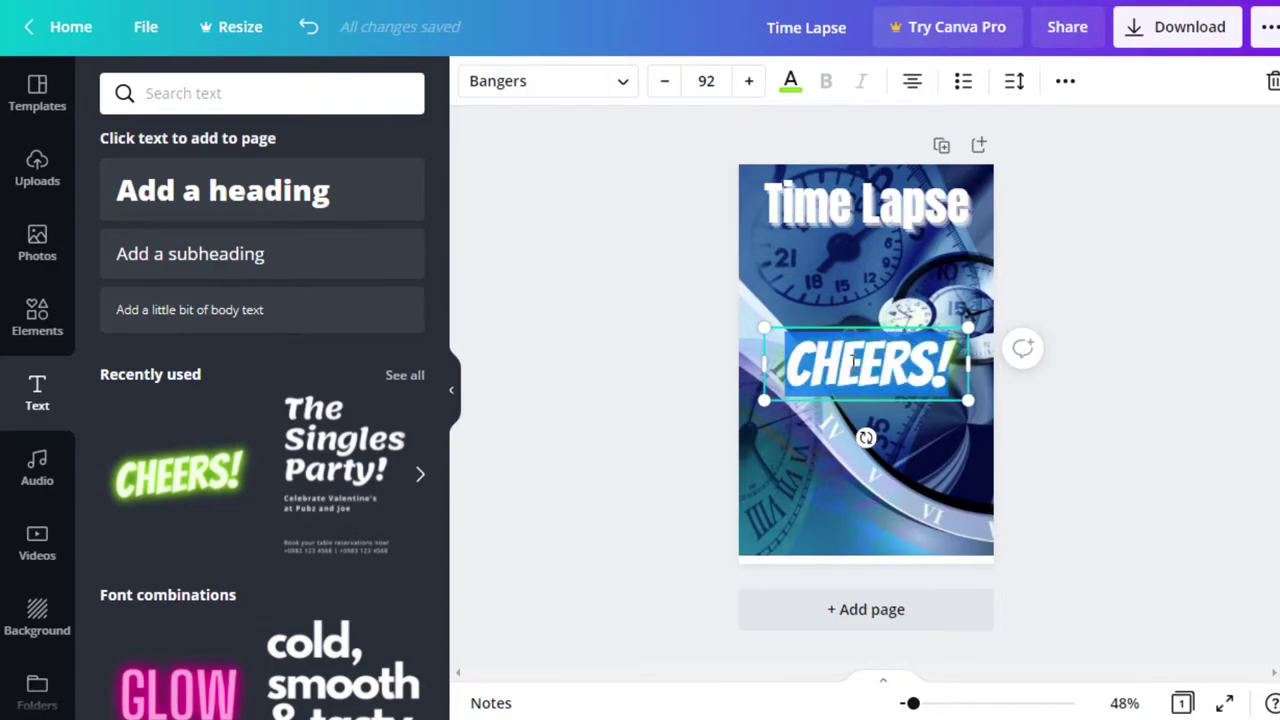
type("BY")
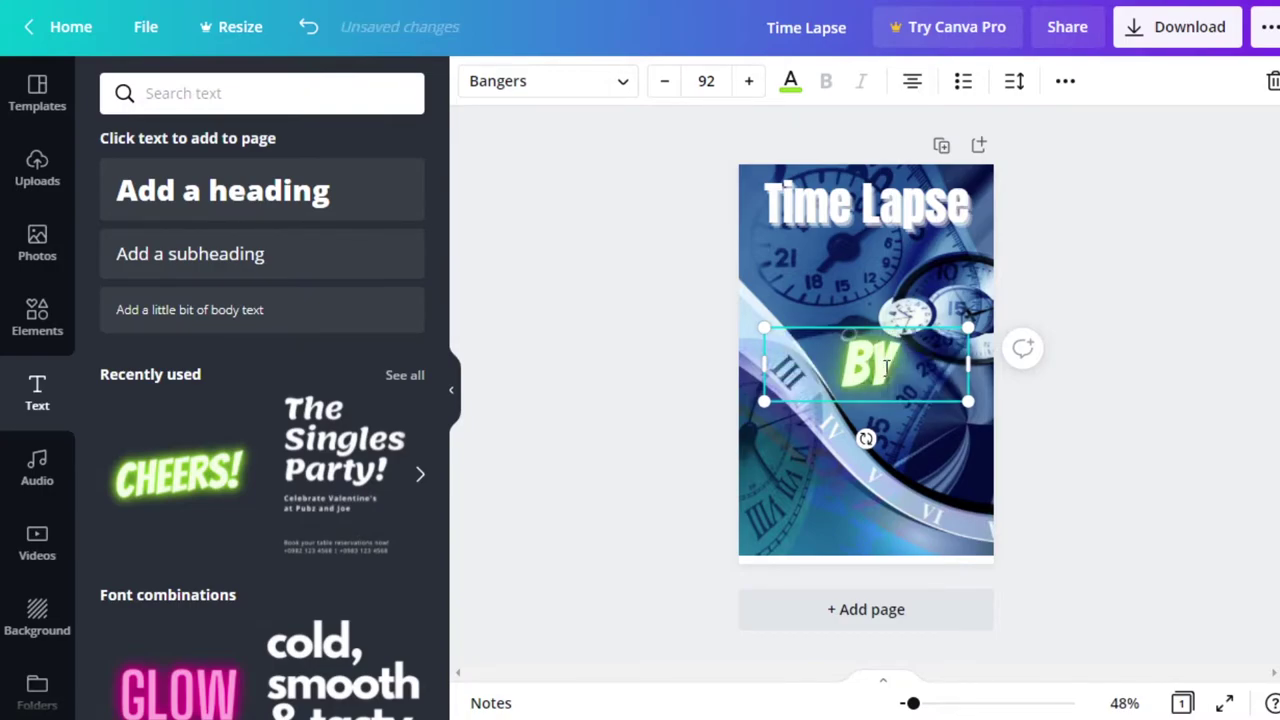
type(" MICHAEL BROCKABNK")
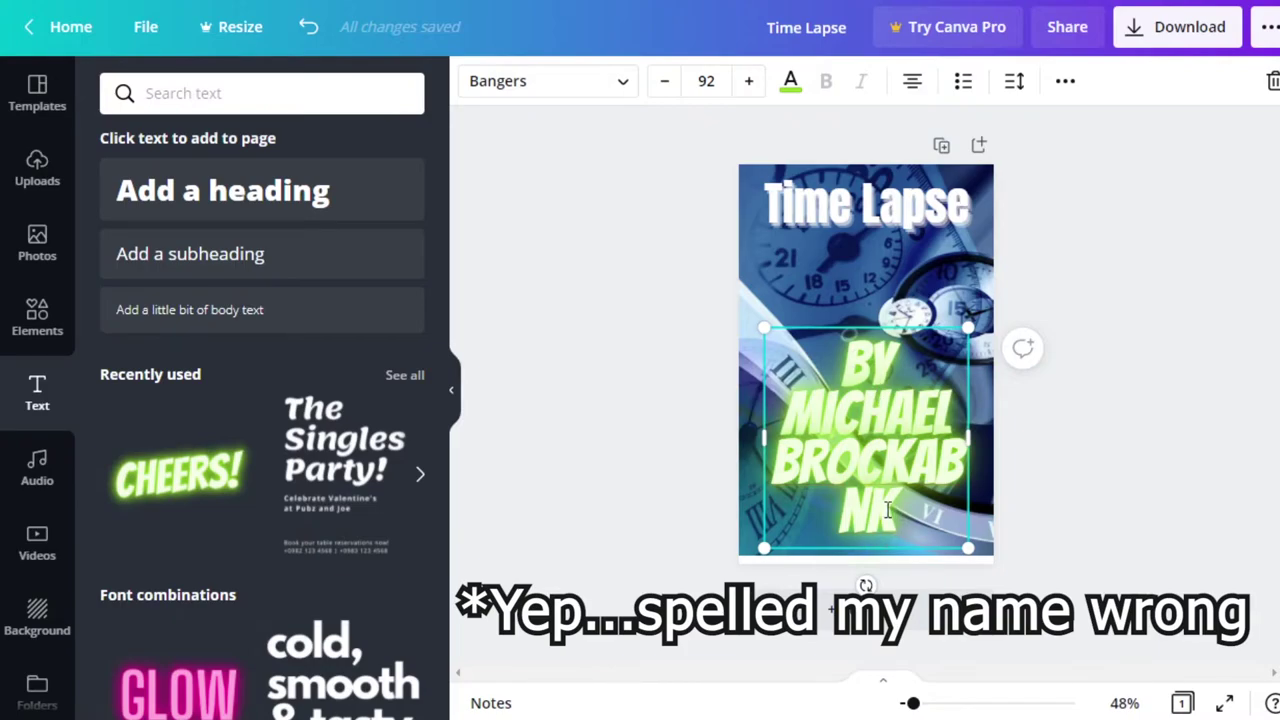
key("ctrl+a")
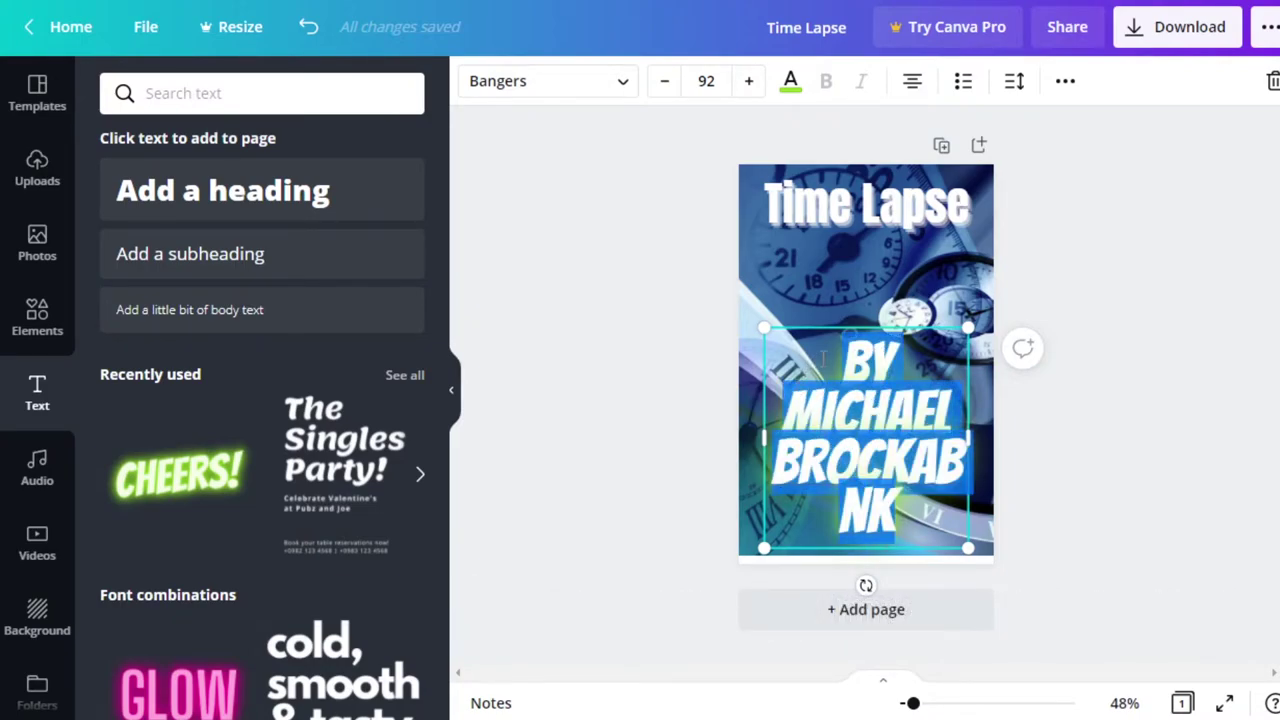
Reduce the byline's font size step by step down to 43
left_click(665, 84)
left_click(665, 84)
left_click(665, 84)
left_click(665, 84)
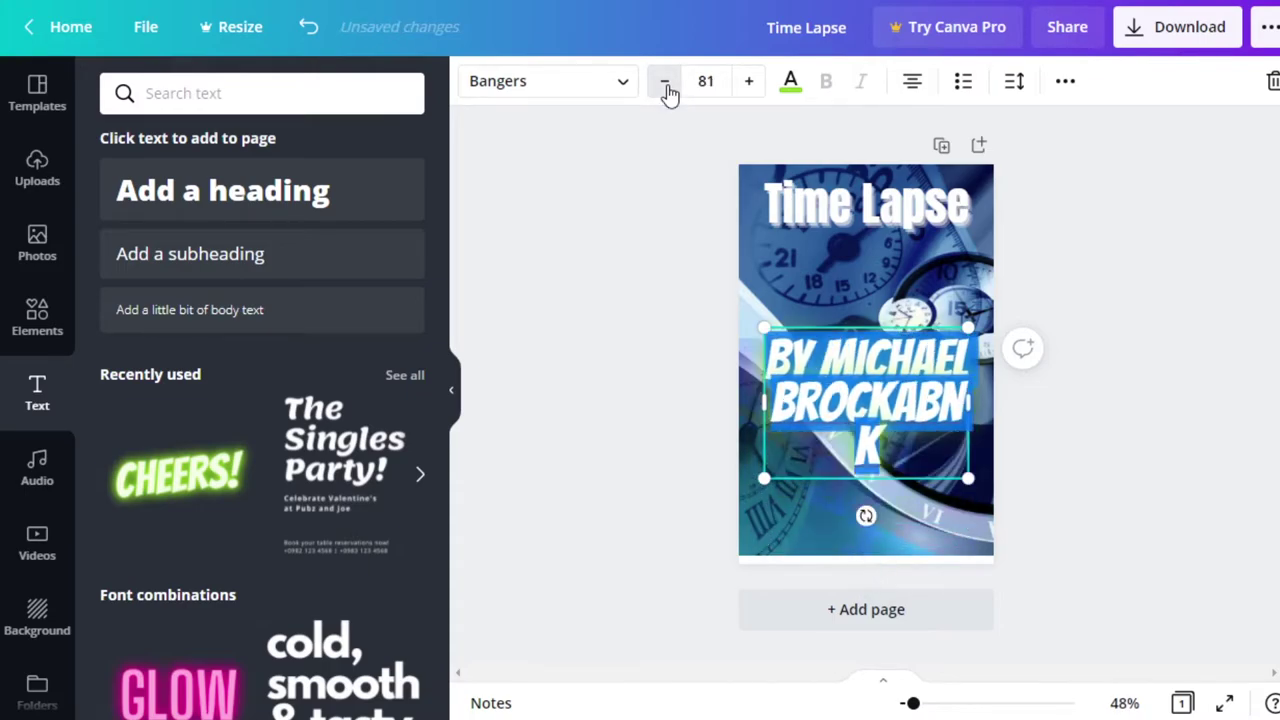
left_click(666, 85)
left_click(666, 85)
left_click(666, 85)
left_click(666, 85)
left_click(666, 86)
left_click(666, 86)
left_click(666, 86)
left_click(666, 86)
left_click(666, 86)
left_click(666, 86)
left_click(666, 86)
left_click(666, 86)
left_click(666, 86)
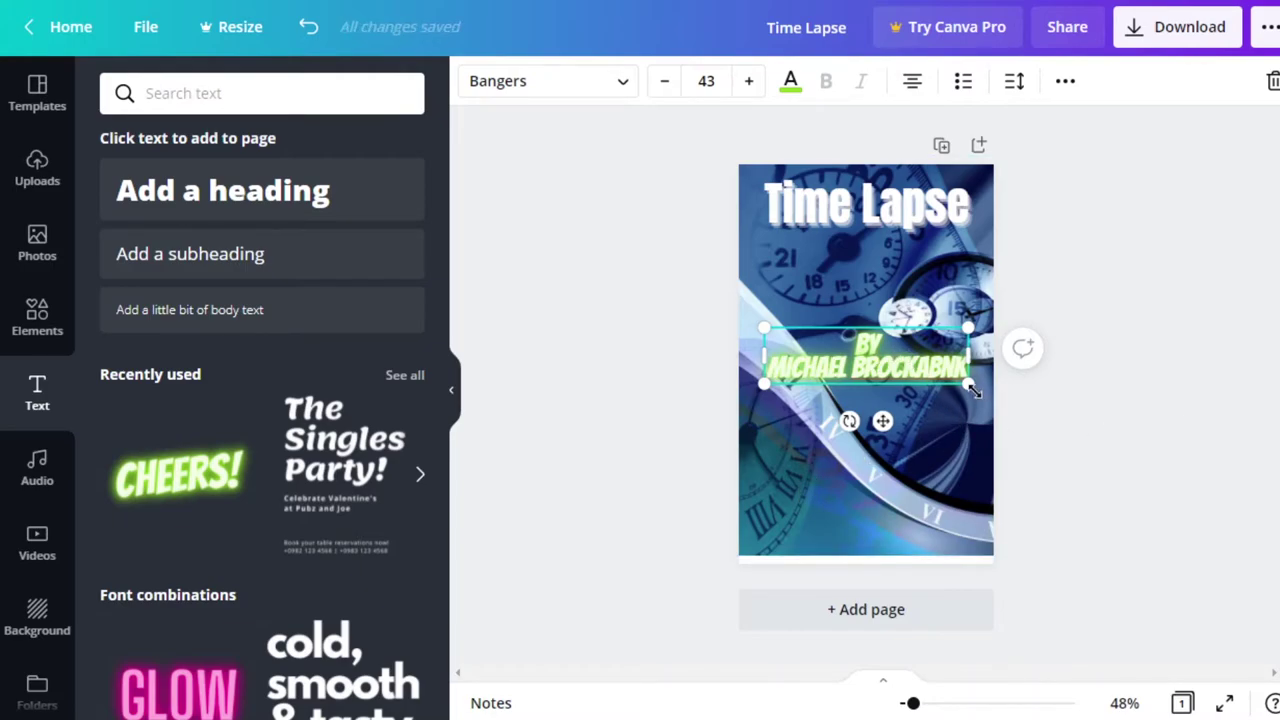
Adjust the byline box and move it to the bottom of the cover
mouse_move(968, 383)
left_mouse_down()
mouse_move(994, 389)
mouse_move(974, 386)
left_mouse_up()
mouse_move(765, 384)
left_mouse_down()
mouse_move(749, 394)
mouse_move(758, 403)
mouse_move(766, 388)
left_mouse_up()
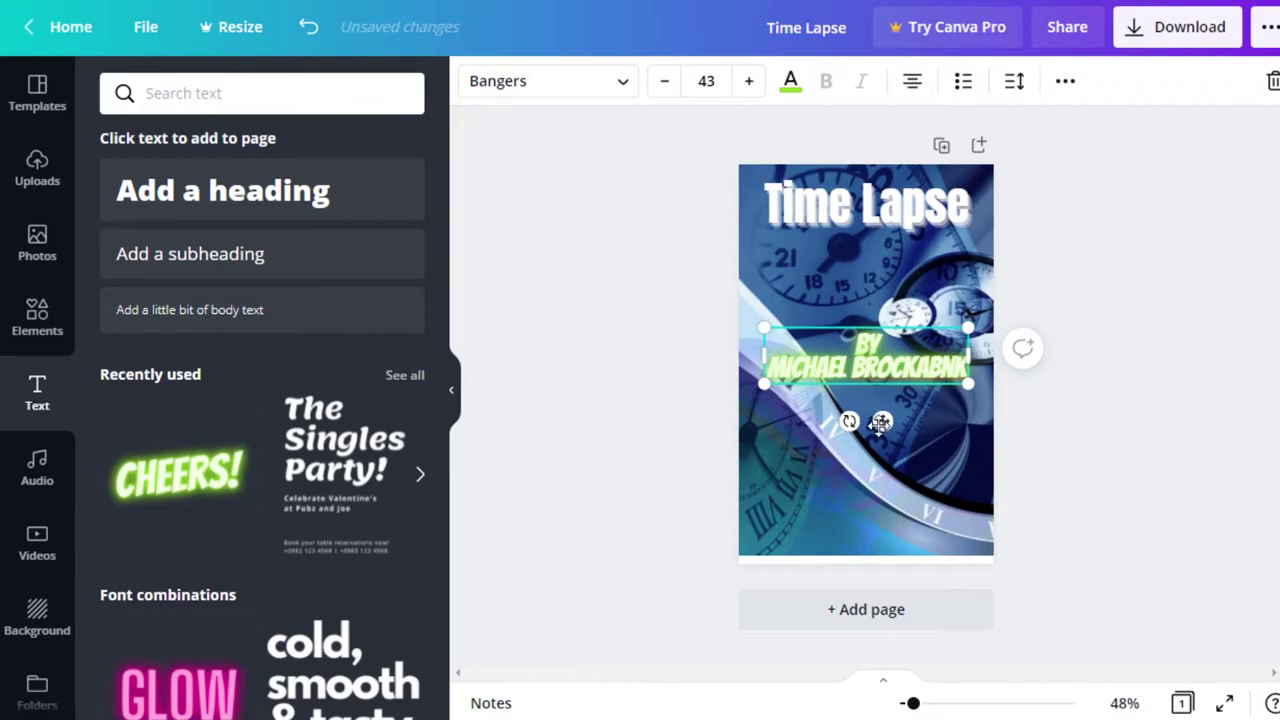
left_click_drag(884, 421, 884, 577)
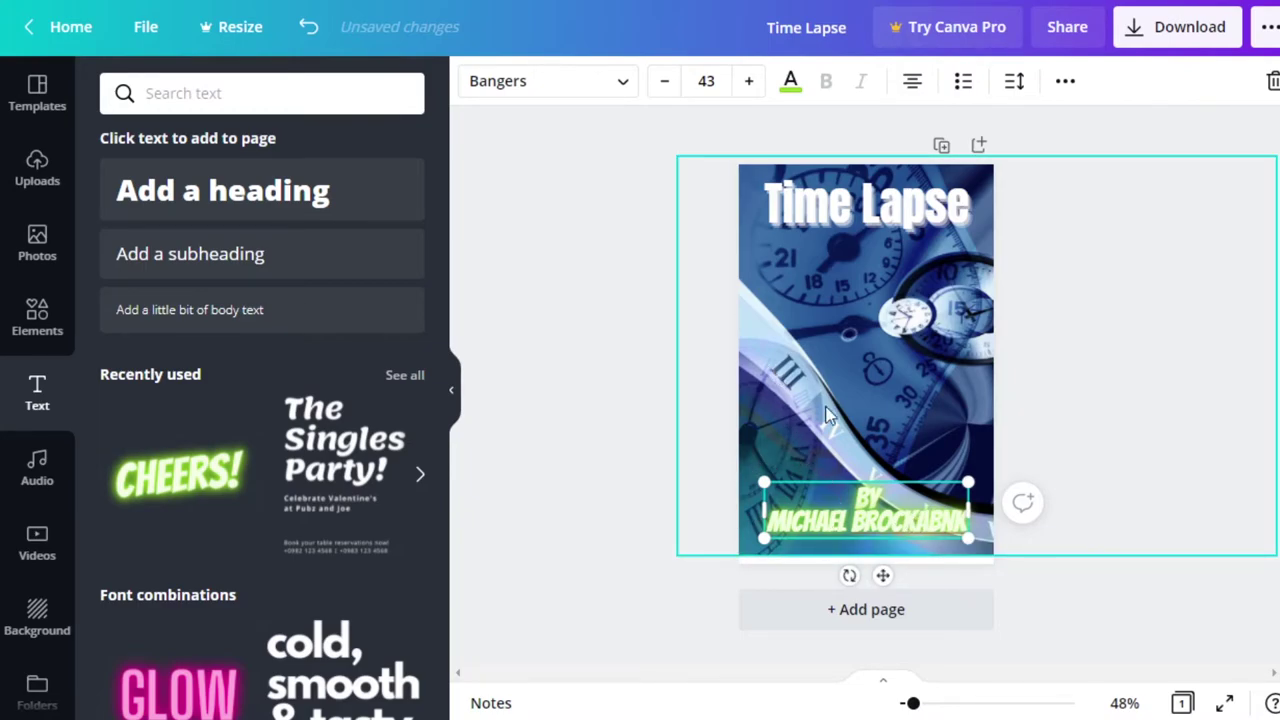
Change the byline text colour from light green to red
triple_click(878, 520)
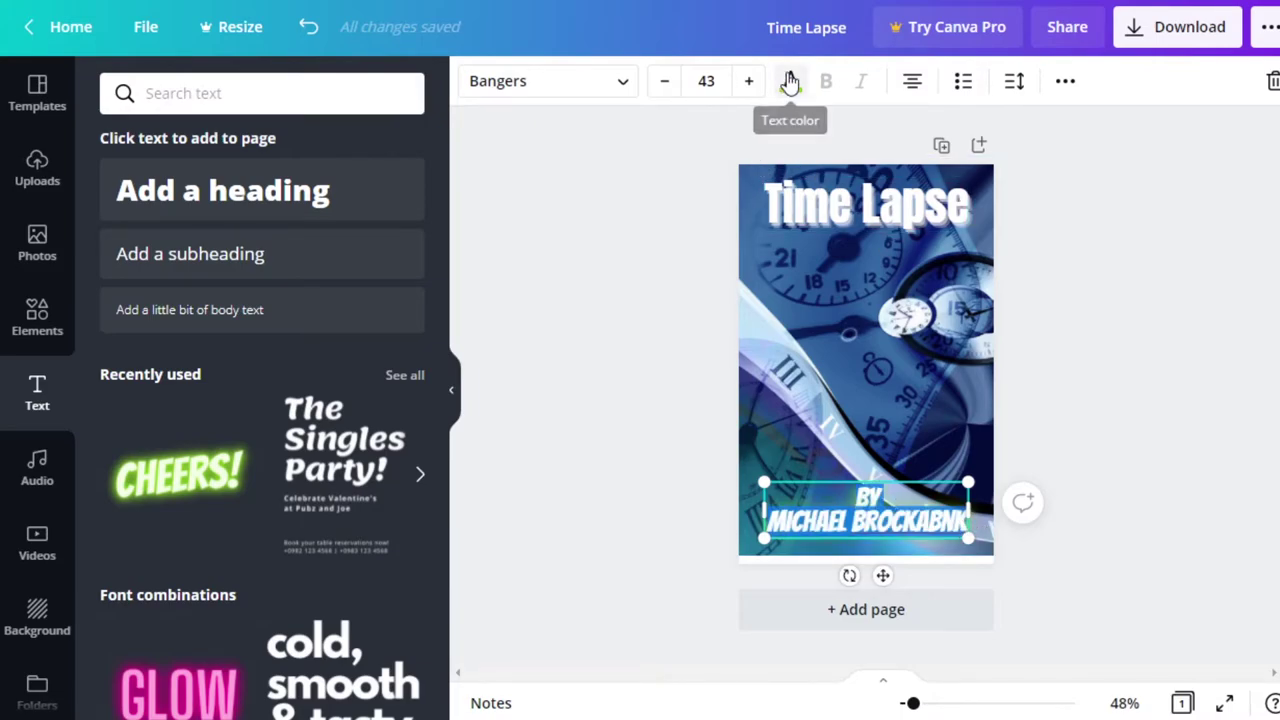
left_click(791, 84)
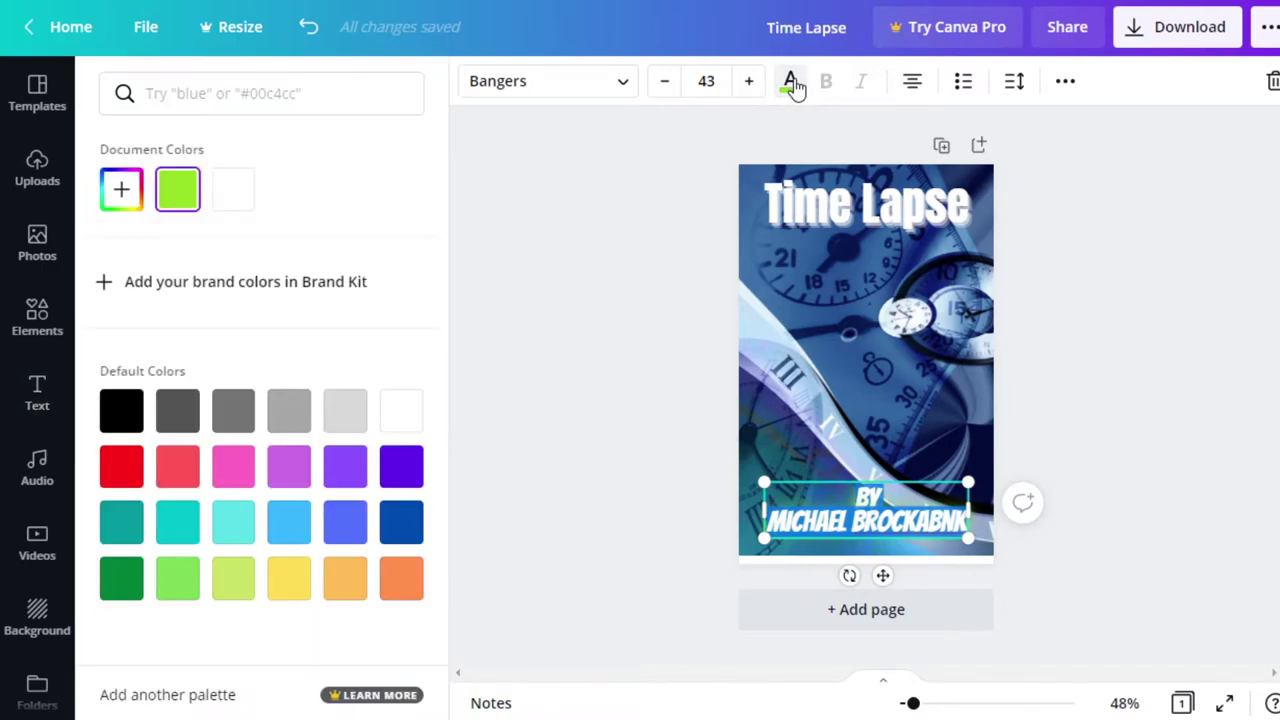
left_click(120, 465)
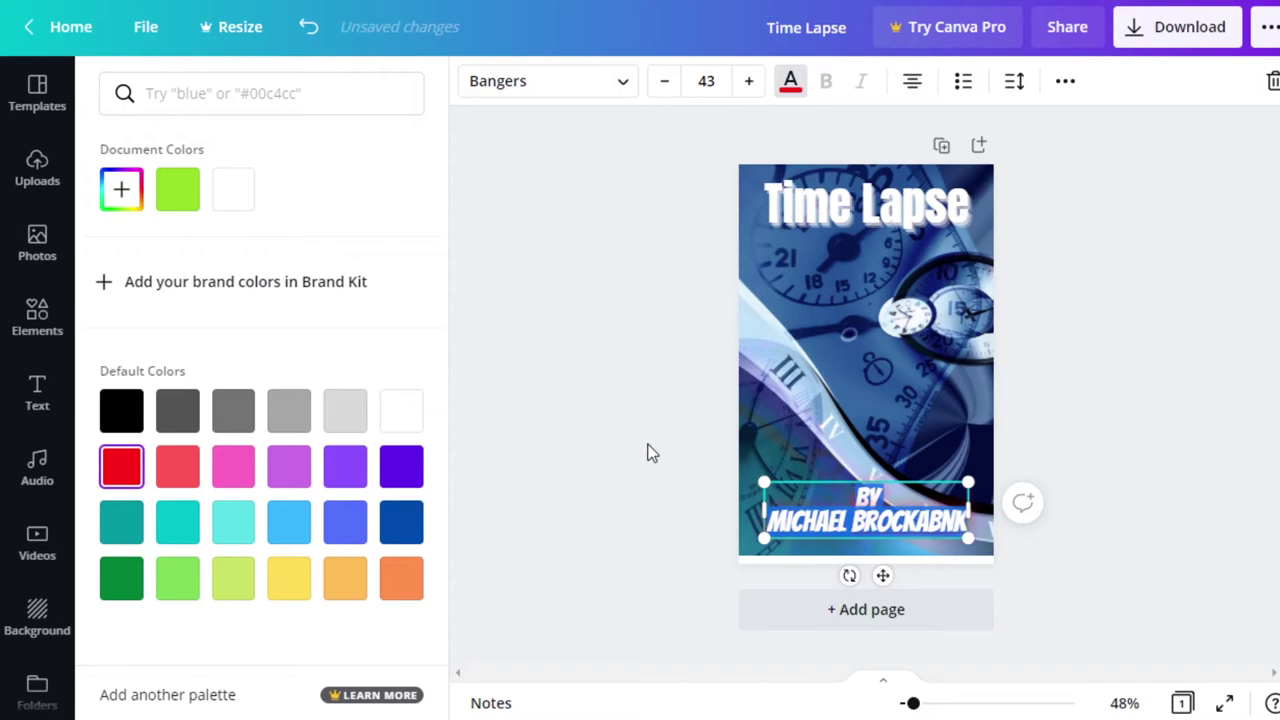
left_click(636, 449)
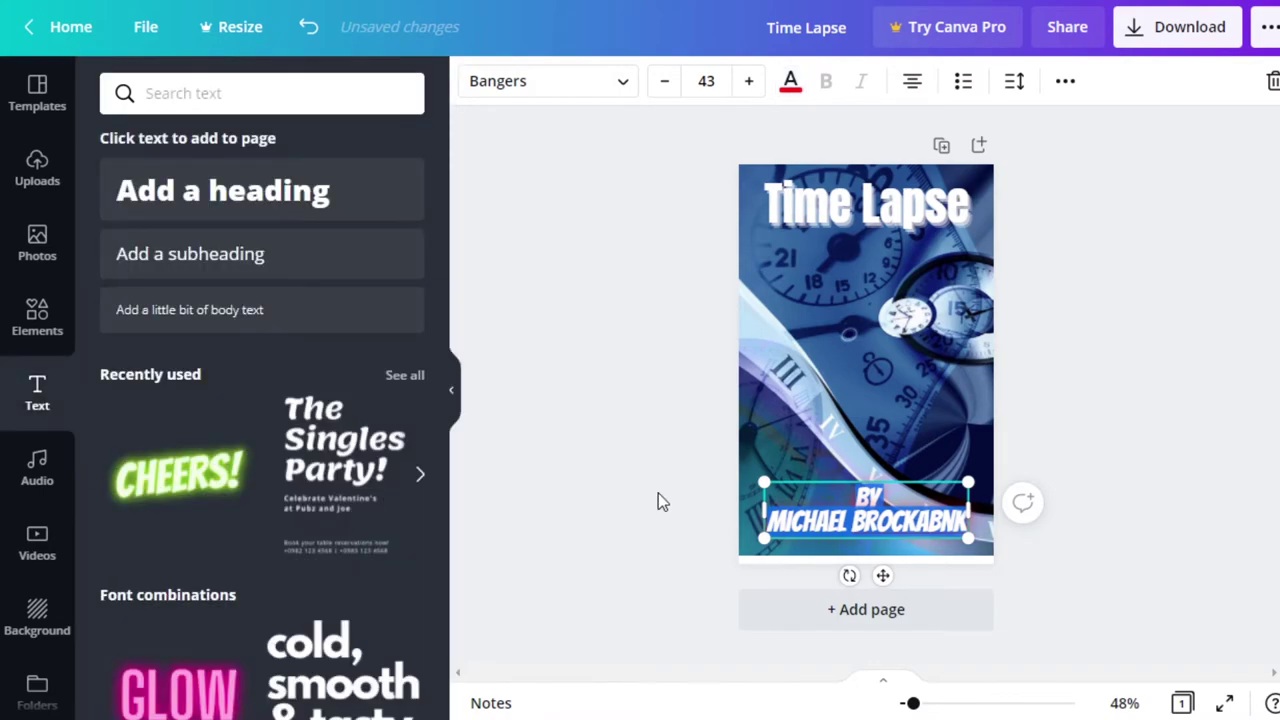
left_click(686, 471)
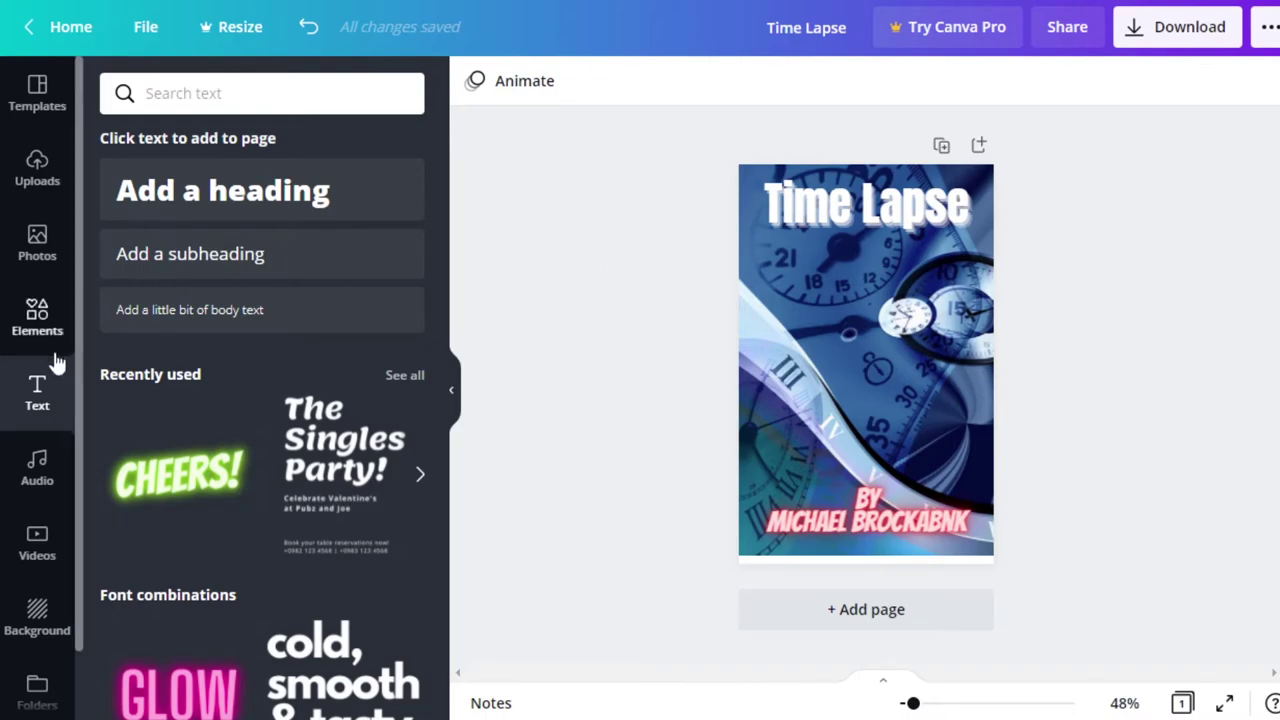
Open Elements and scroll through the graphic categories, then back to the top
left_click(22, 313)
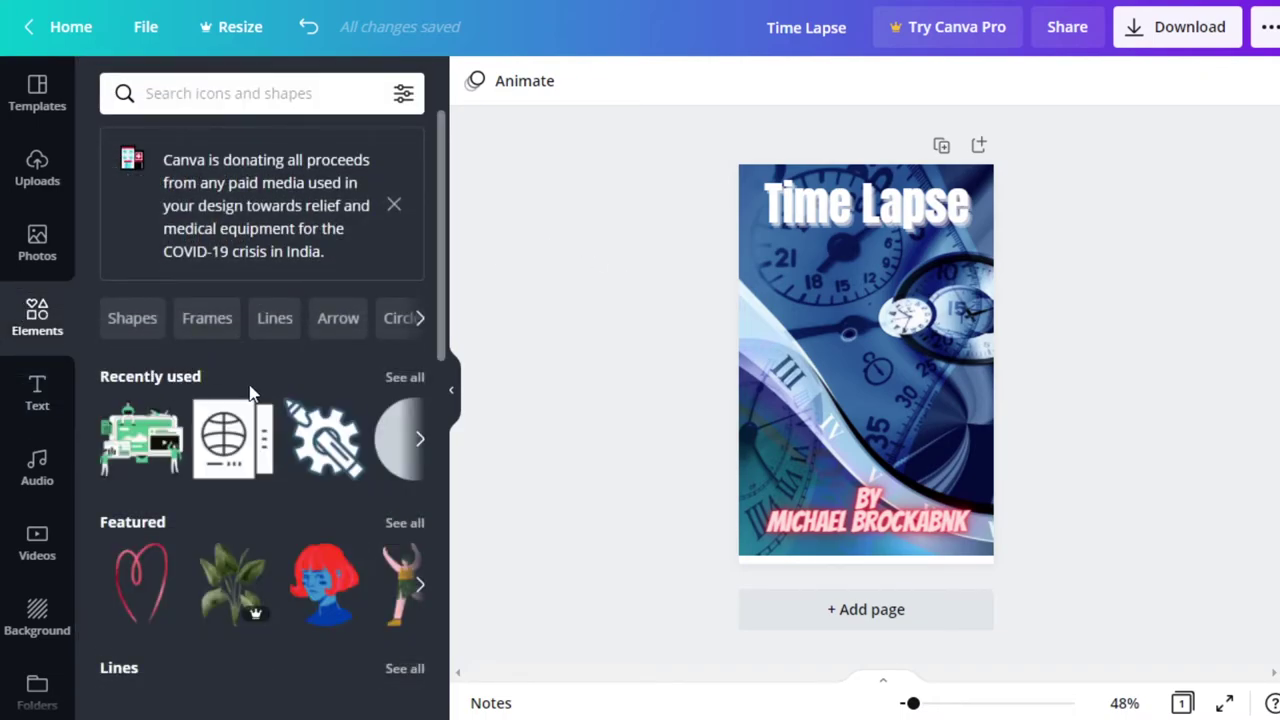
scroll(252, 398, "down", 2)
scroll(252, 398, "down", 7)
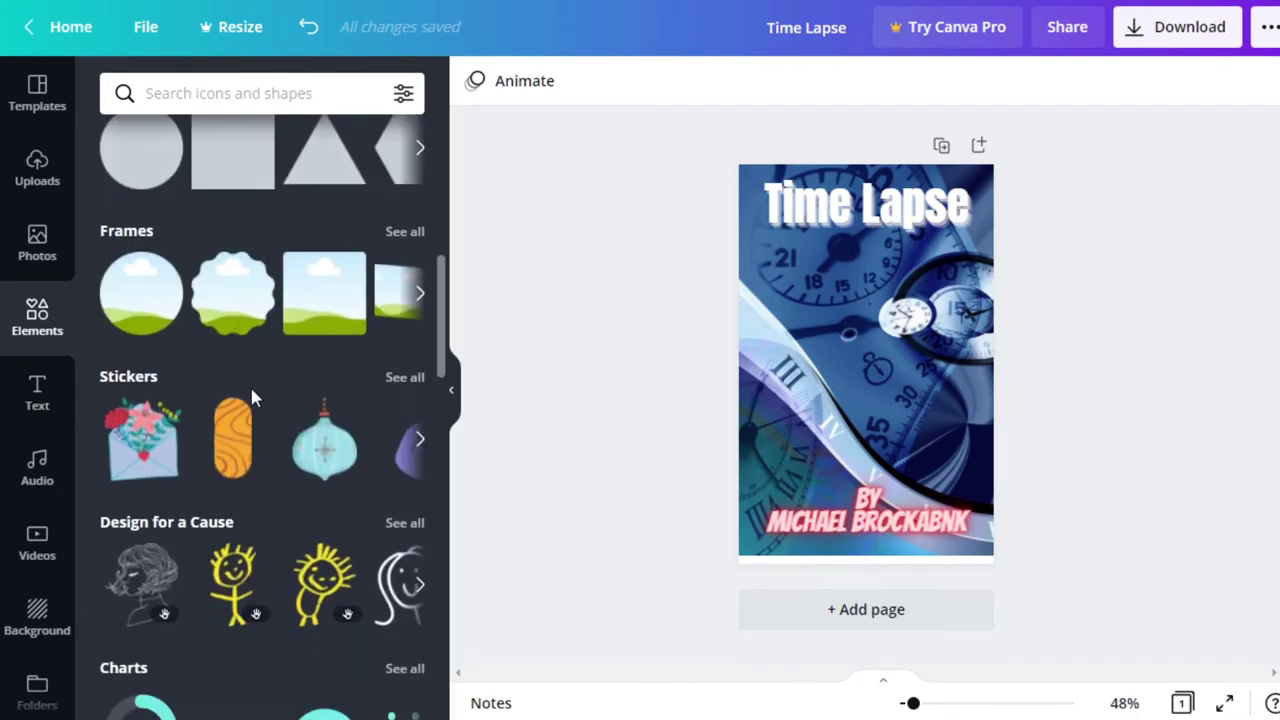
scroll(252, 397, "down", 2)
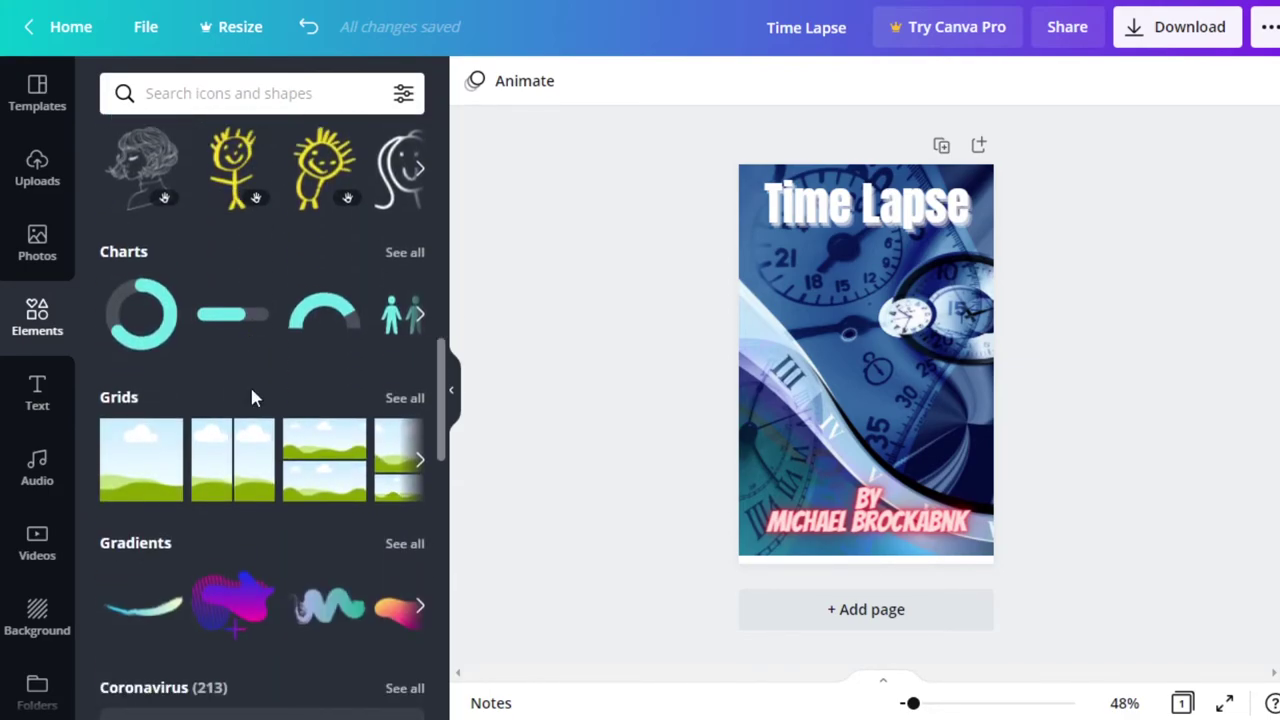
scroll(252, 397, "down", 3)
scroll(252, 398, "down", 7)
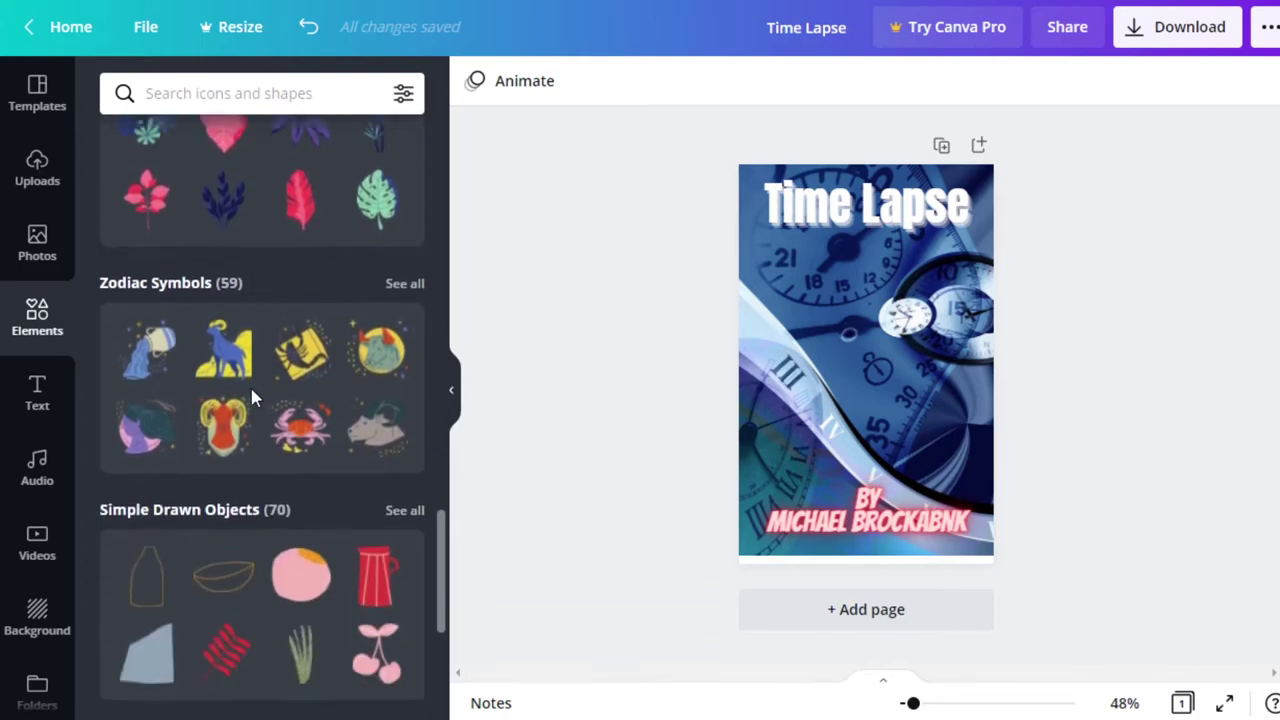
scroll(252, 398, "down", 8)
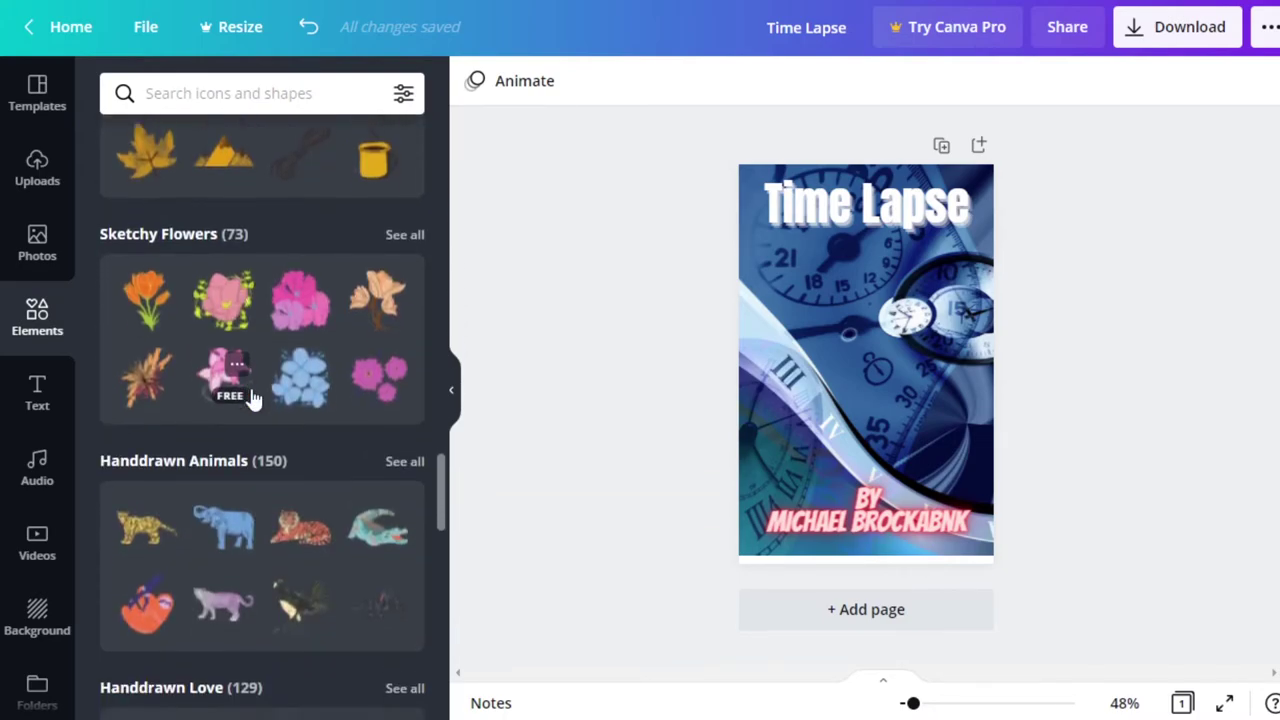
scroll(250, 397, "down", 2)
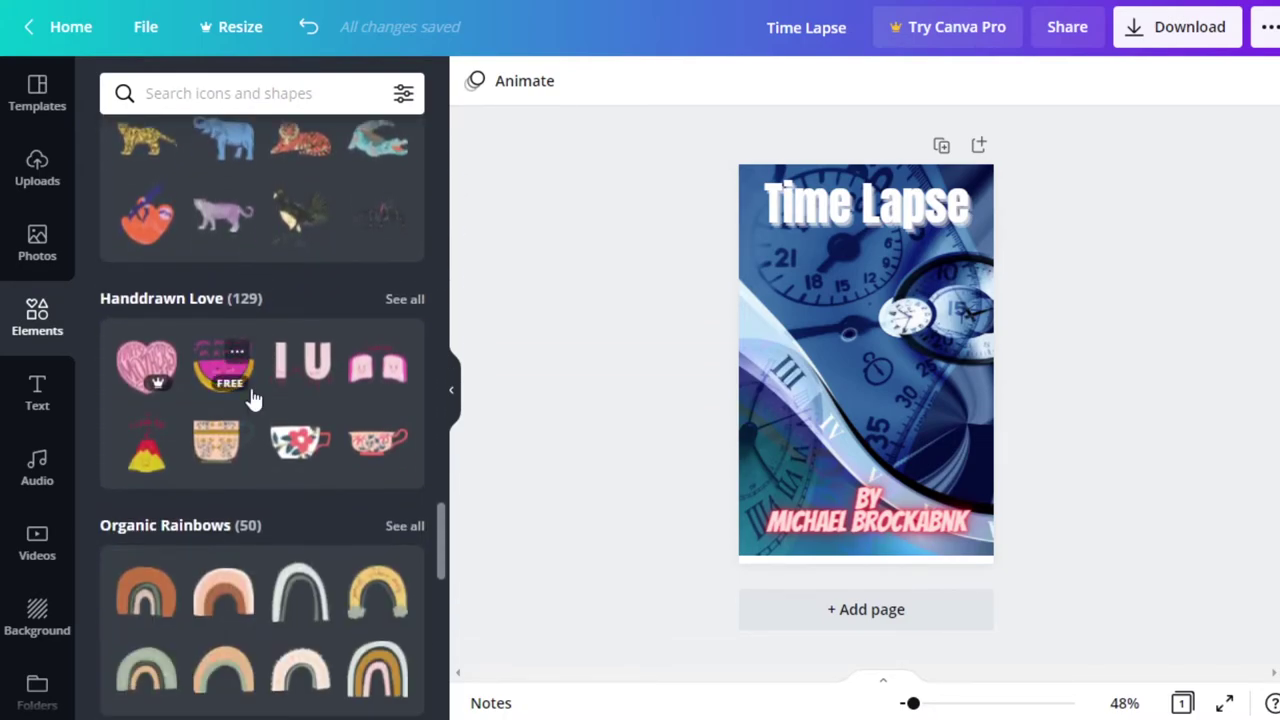
scroll(313, 342, "up", 18)
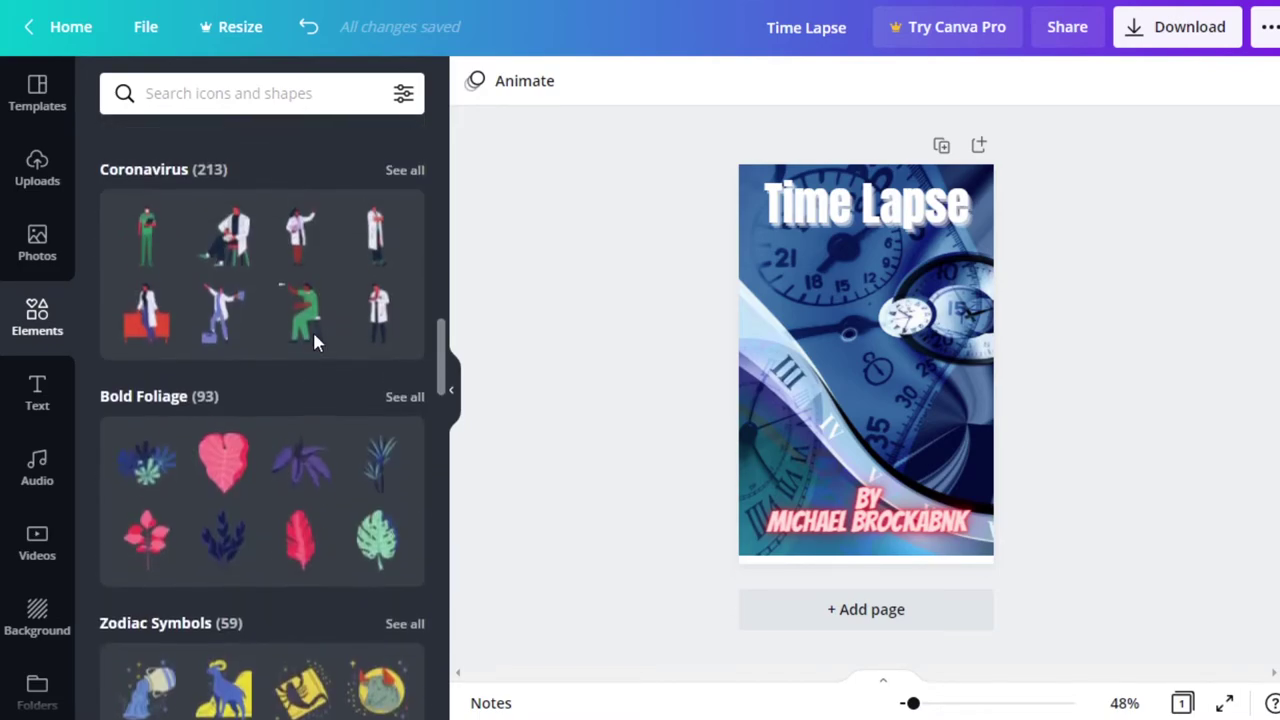
scroll(313, 342, "up", 3)
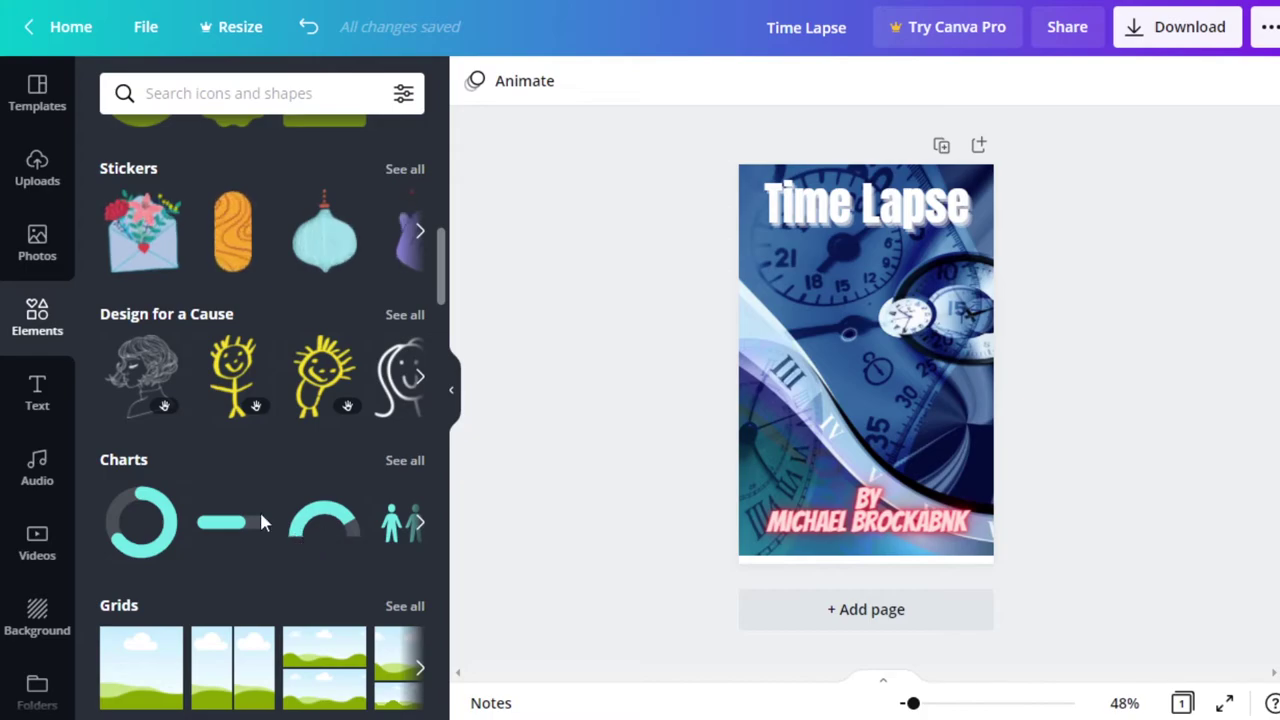
scroll(201, 471, "up", 8)
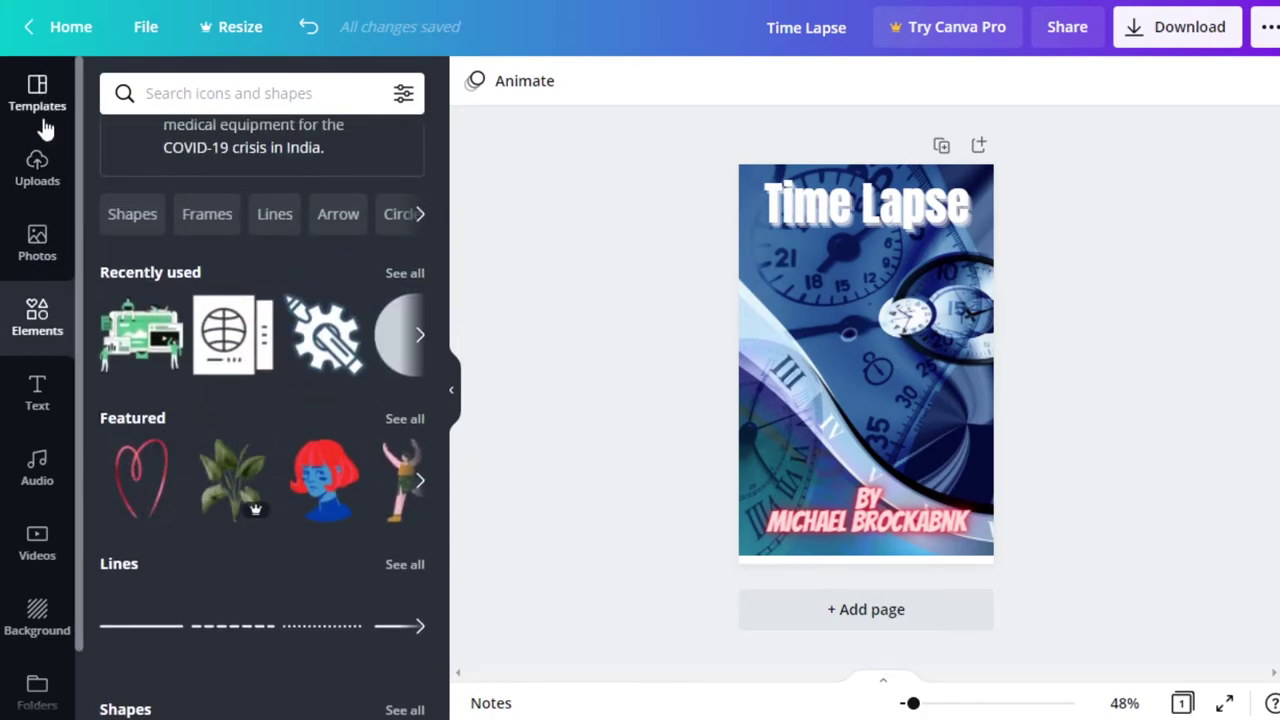
Open the Background panel and scroll through the expanded recently used backgrounds
left_click(36, 614)
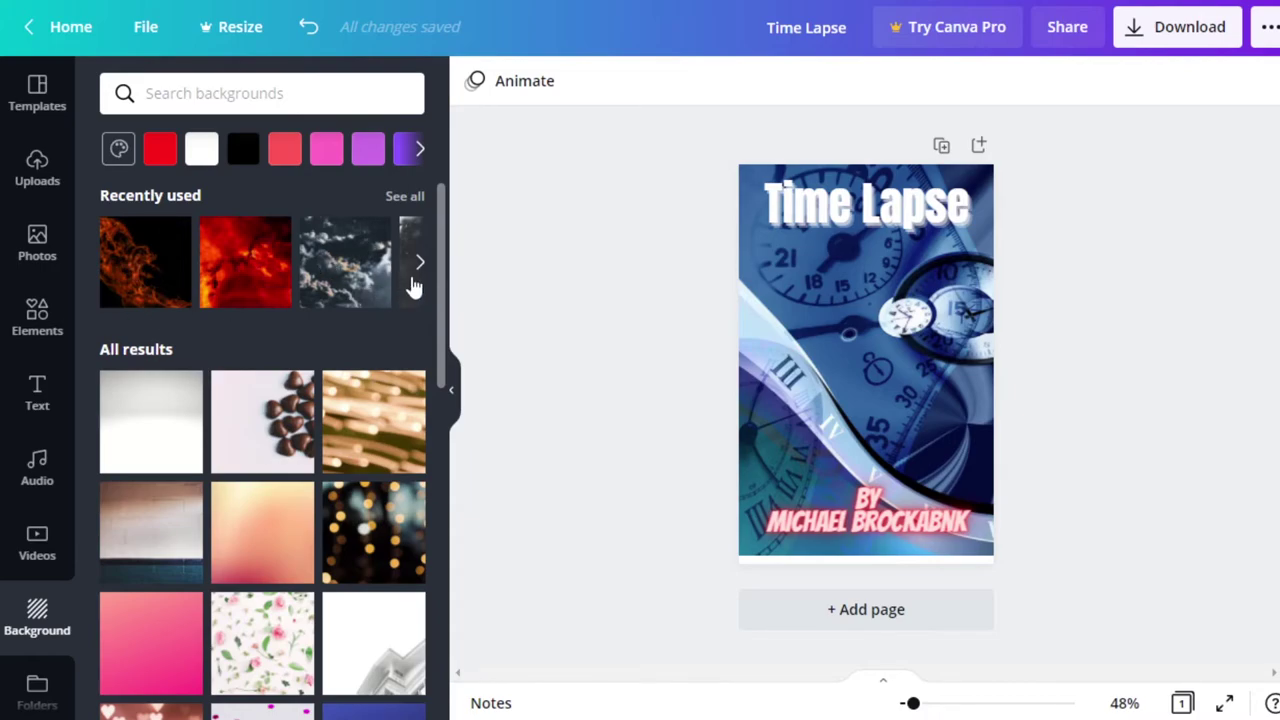
left_click(419, 264)
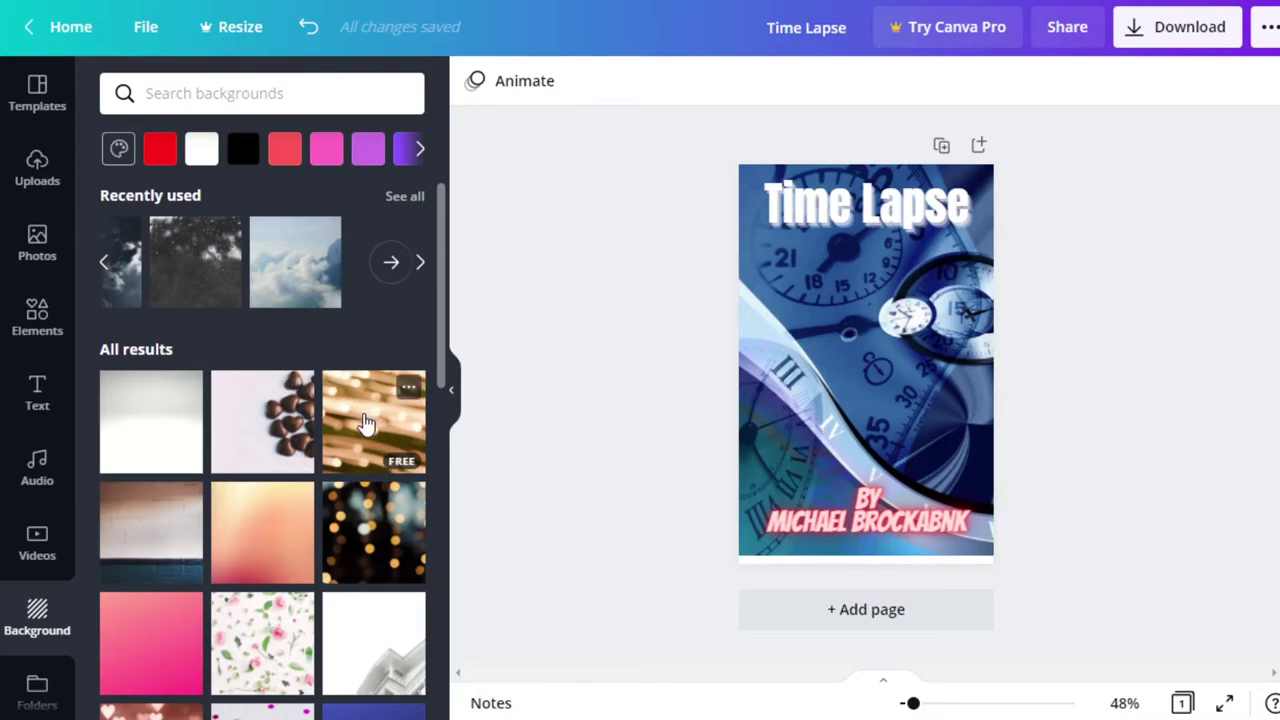
scroll(355, 447, "down", 3)
scroll(355, 447, "down", 3)
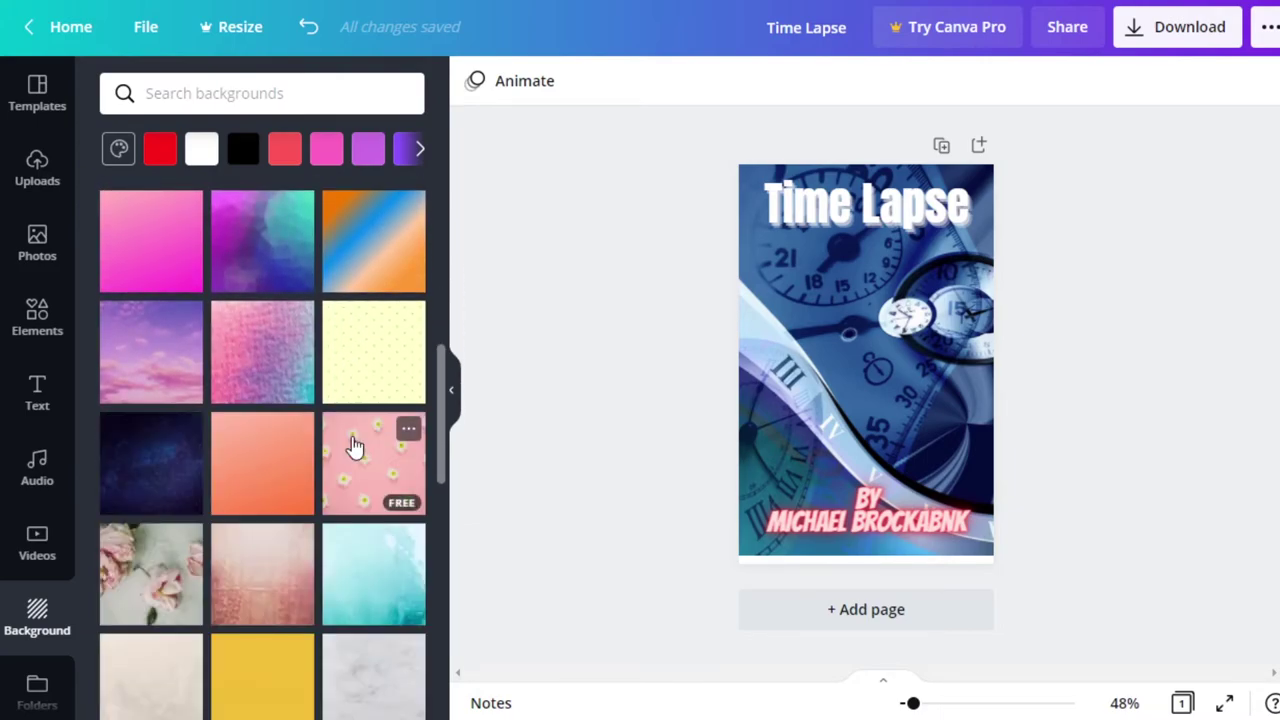
scroll(355, 447, "down", 3)
scroll(353, 445, "down", 3)
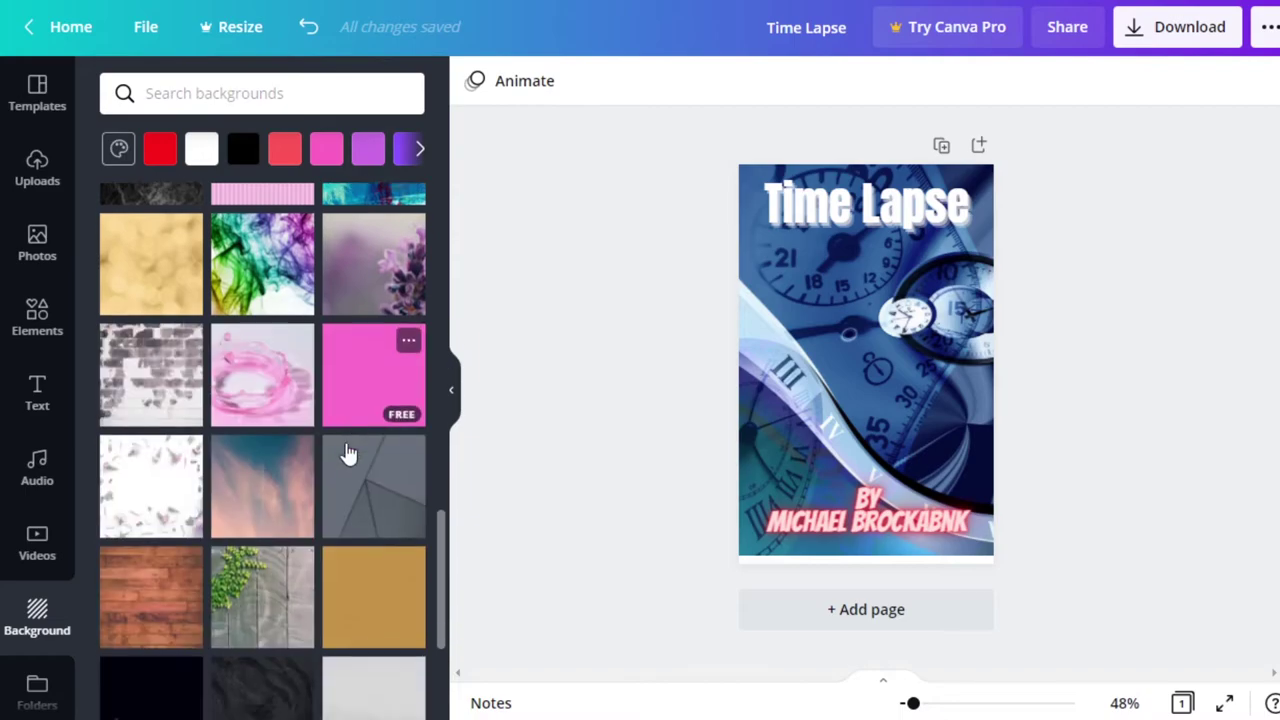
scroll(345, 447, "down", 3)
scroll(343, 445, "down", 6)
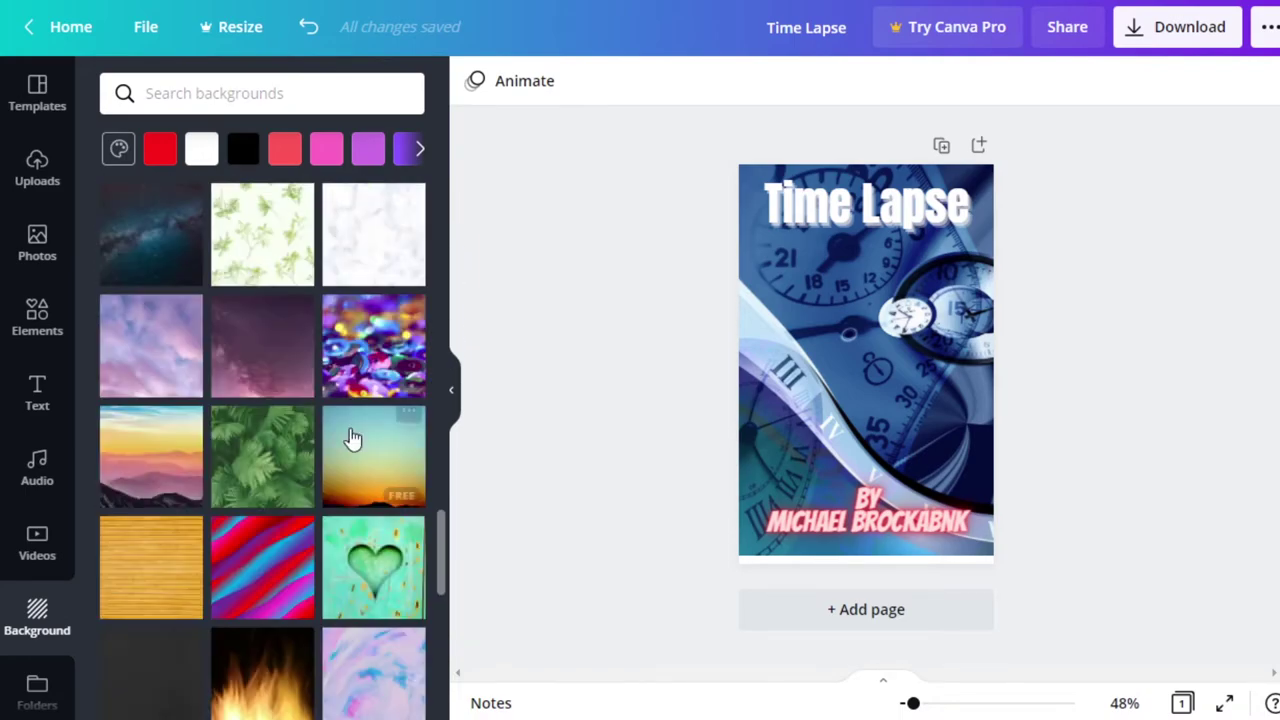
scroll(221, 484, "down", 6)
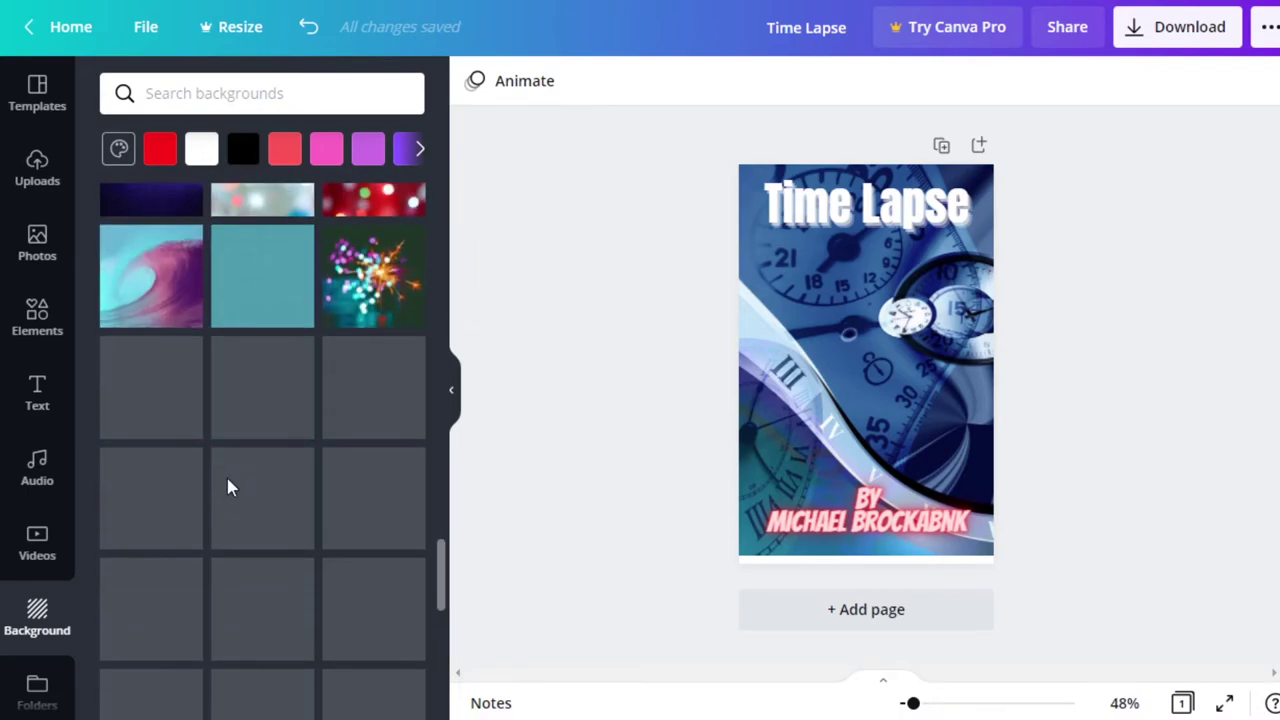
scroll(228, 487, "up", 15)
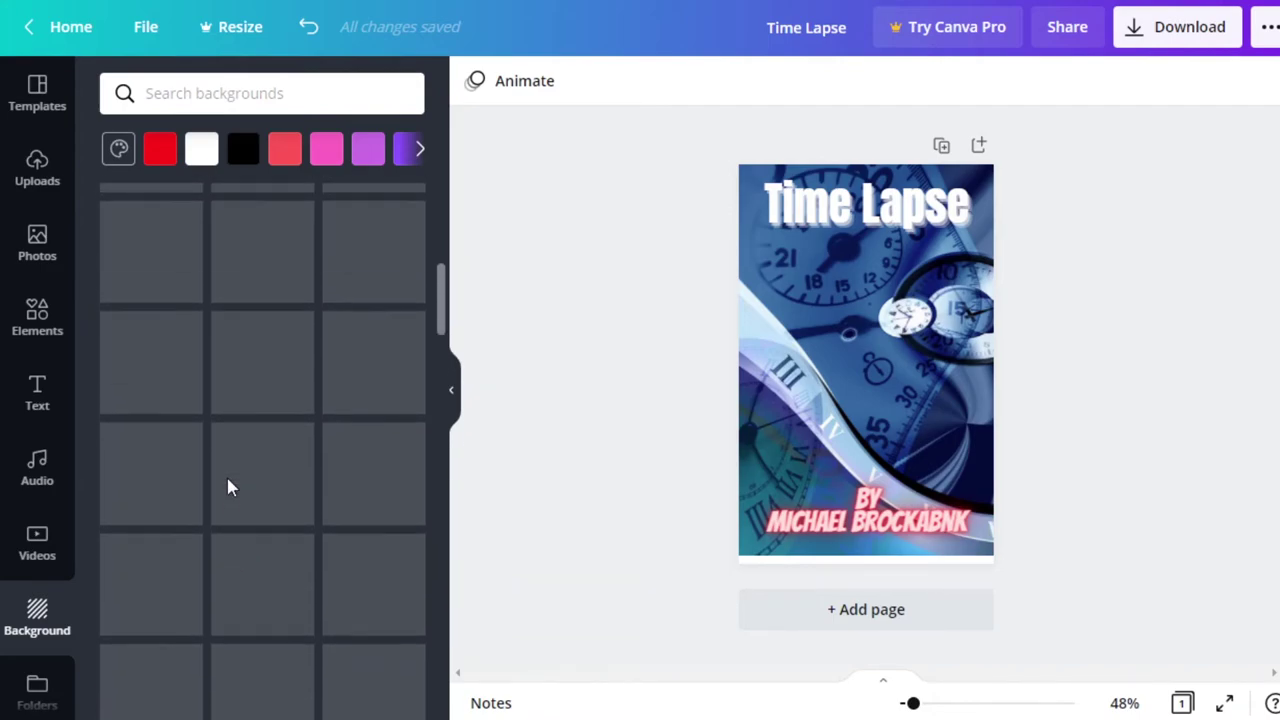
scroll(226, 486, "up", 2)
Show all recently used backgrounds and scroll through the full list
left_click(403, 194)
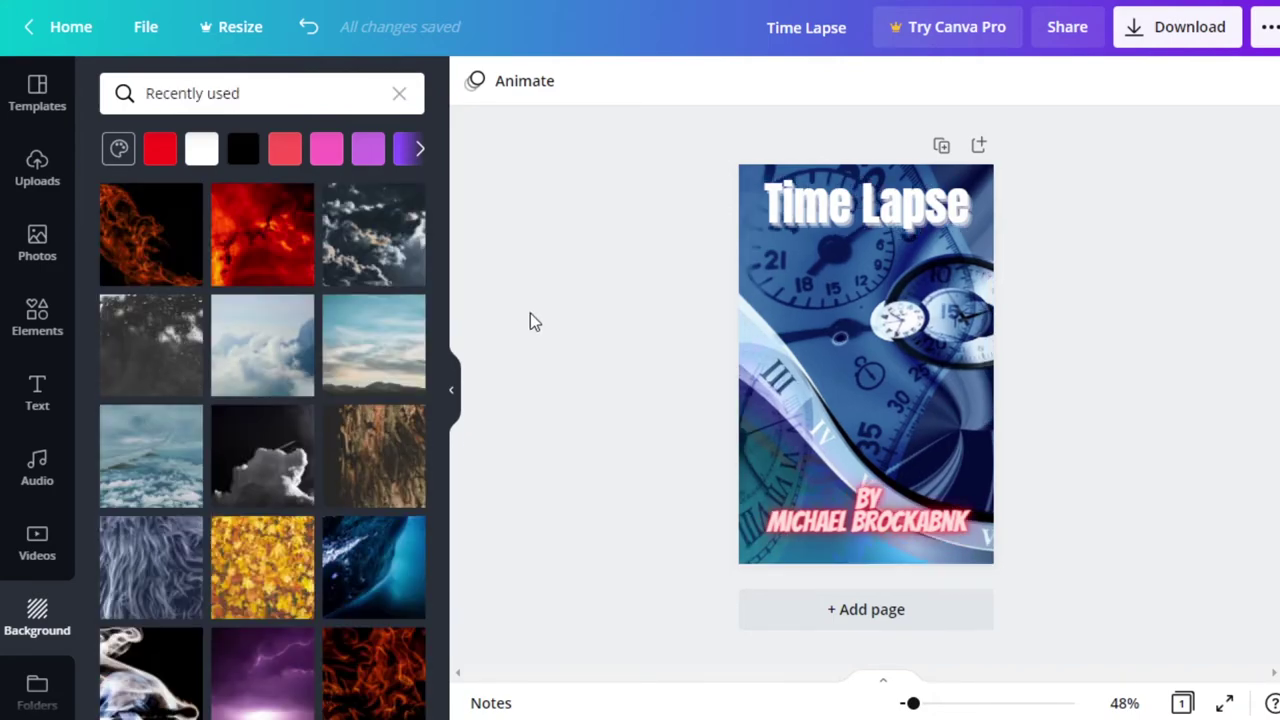
scroll(288, 425, "down", 4)
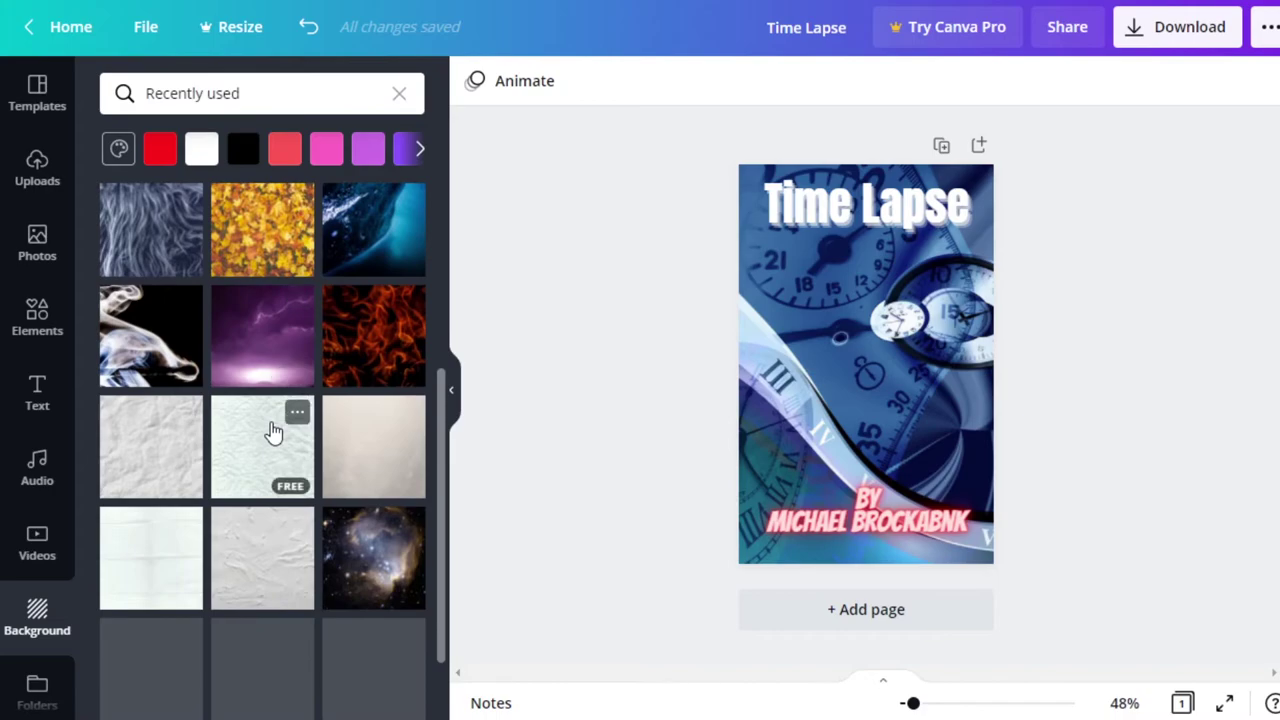
scroll(258, 455, "down", 1)
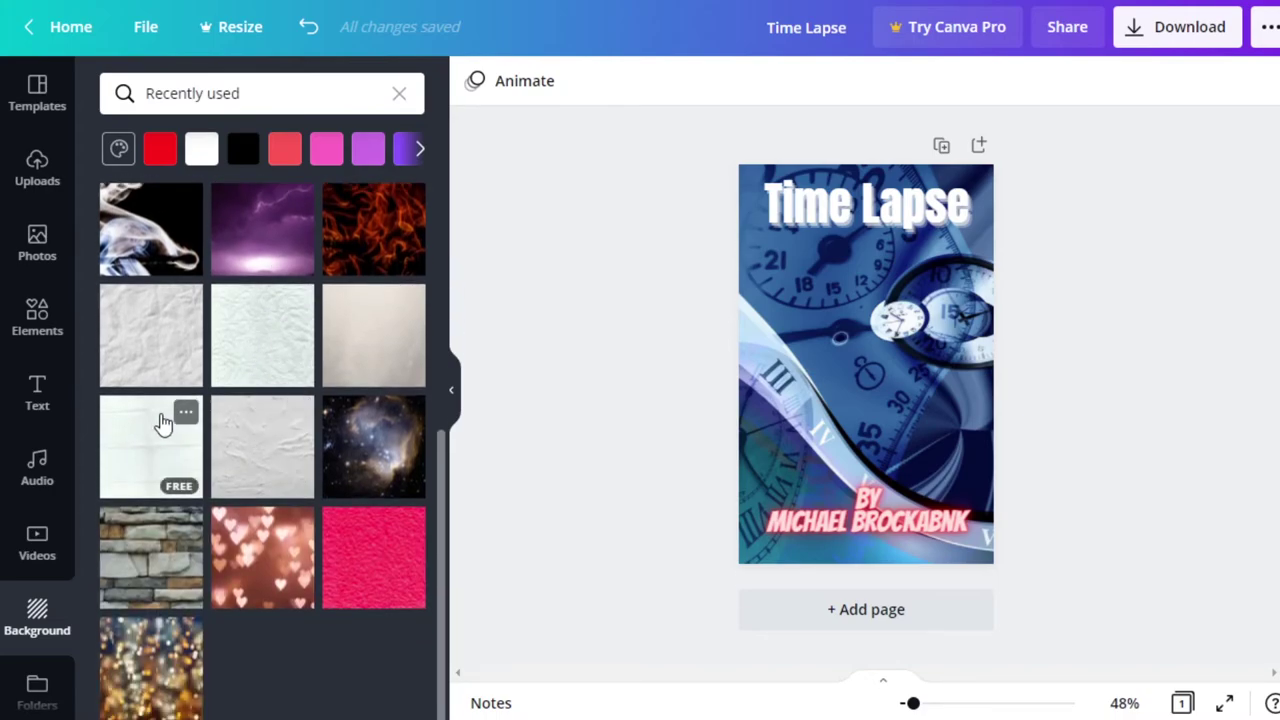
scroll(160, 423, "up", 5)
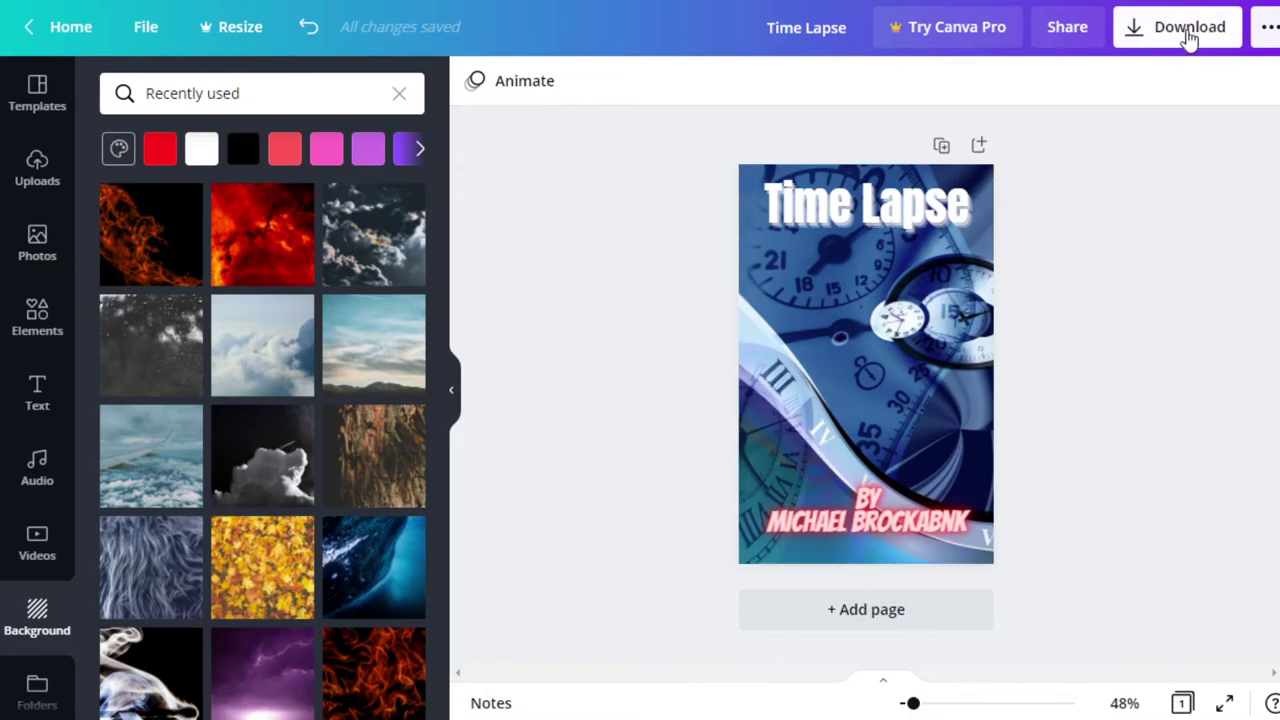
Download the cover as the PNG file Time Lapse.png and close the confirmation popup
left_click(1190, 38)
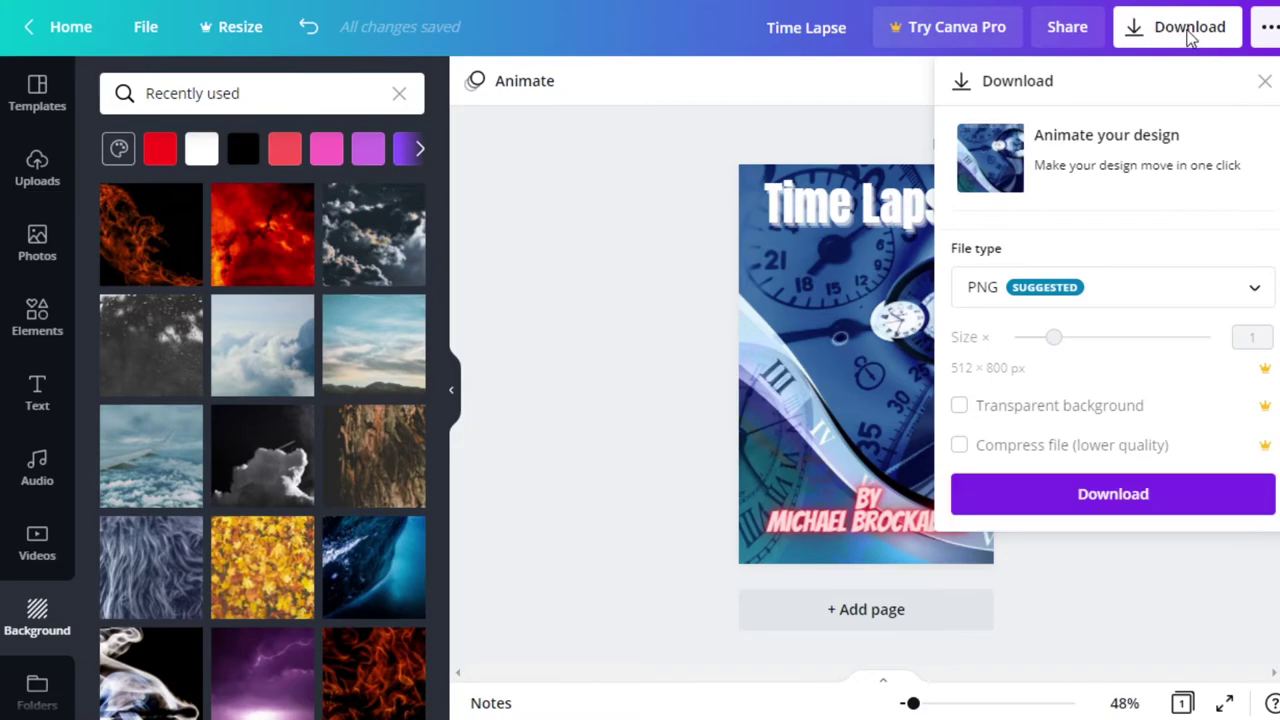
left_click(1100, 289)
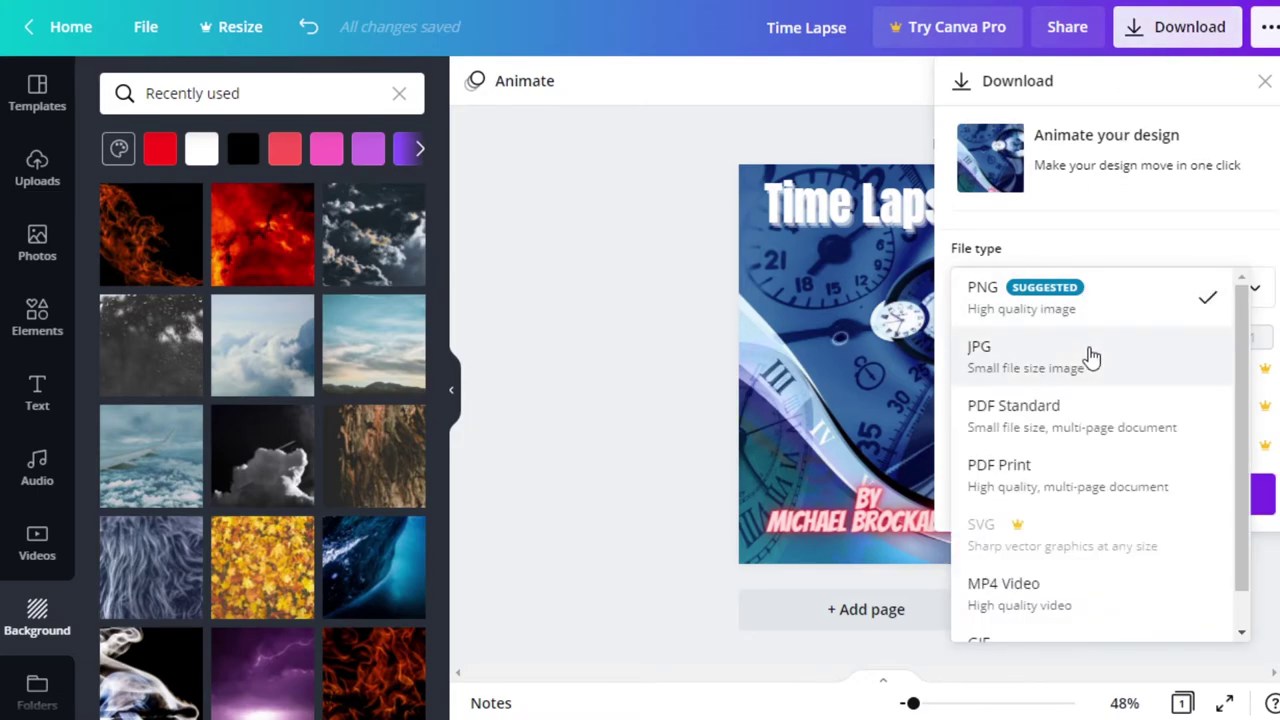
scroll(1094, 356, "down", 2)
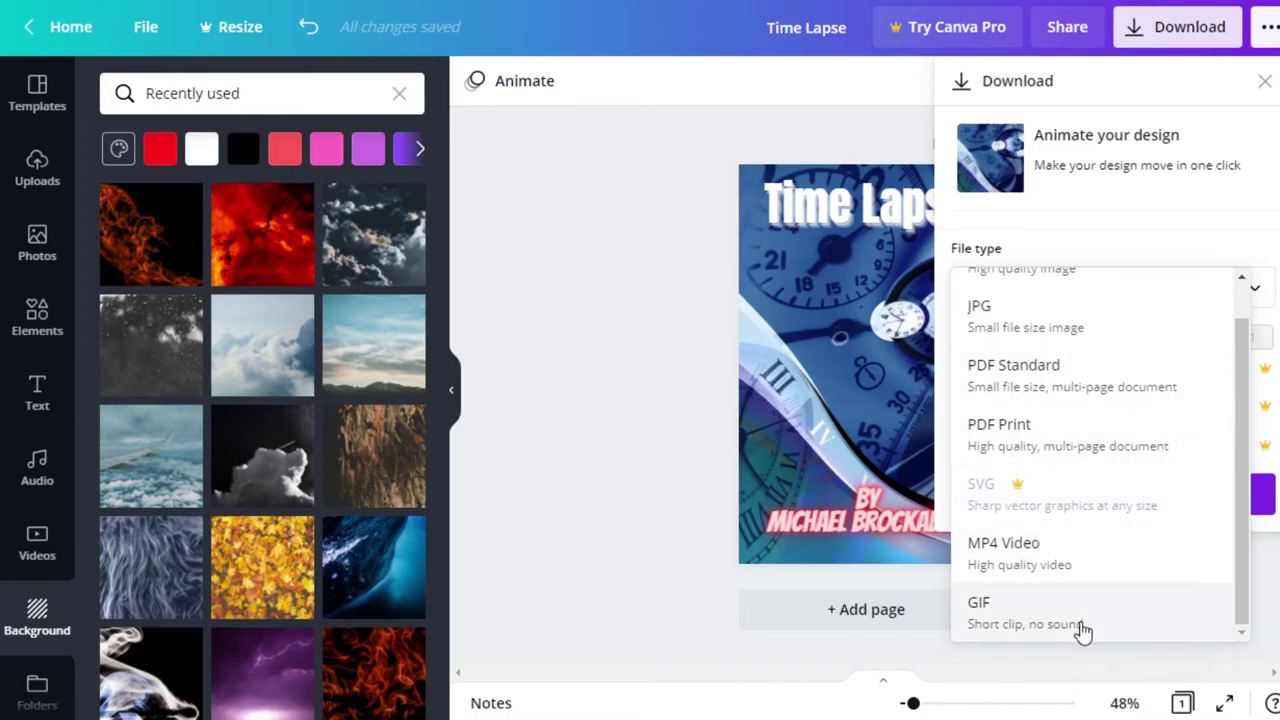
scroll(1124, 394, "up", 2)
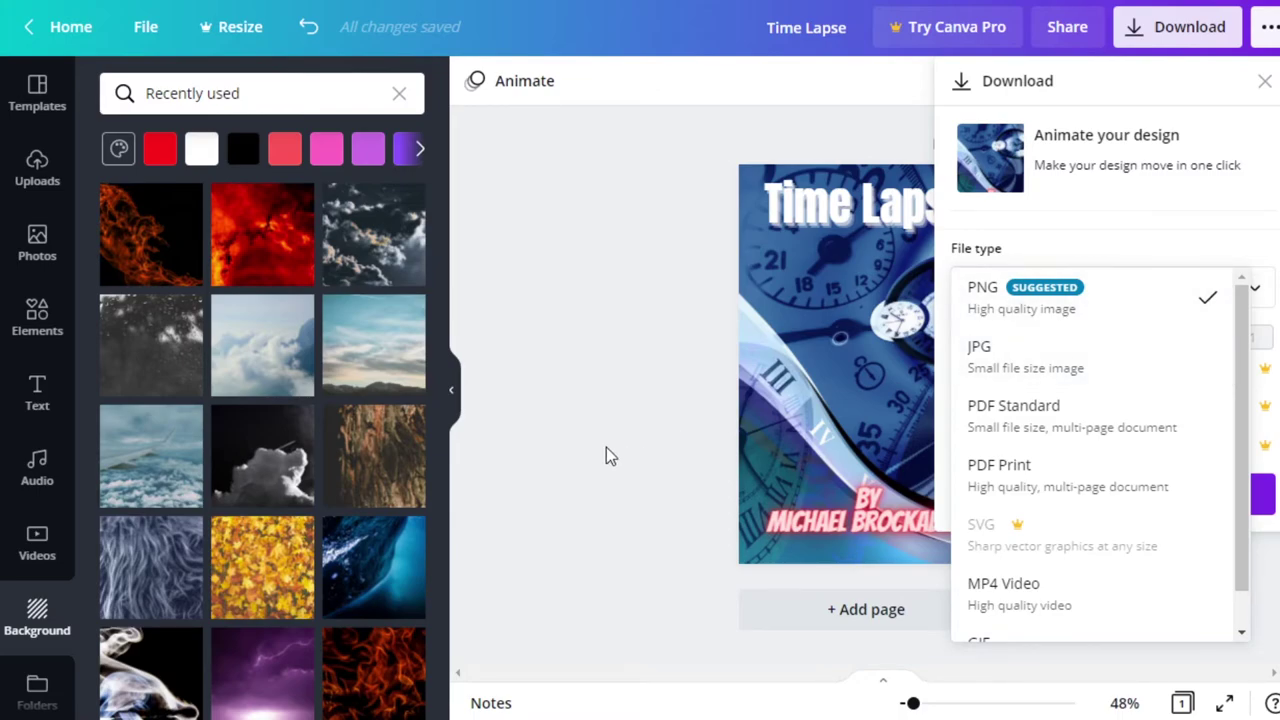
left_click(570, 476)
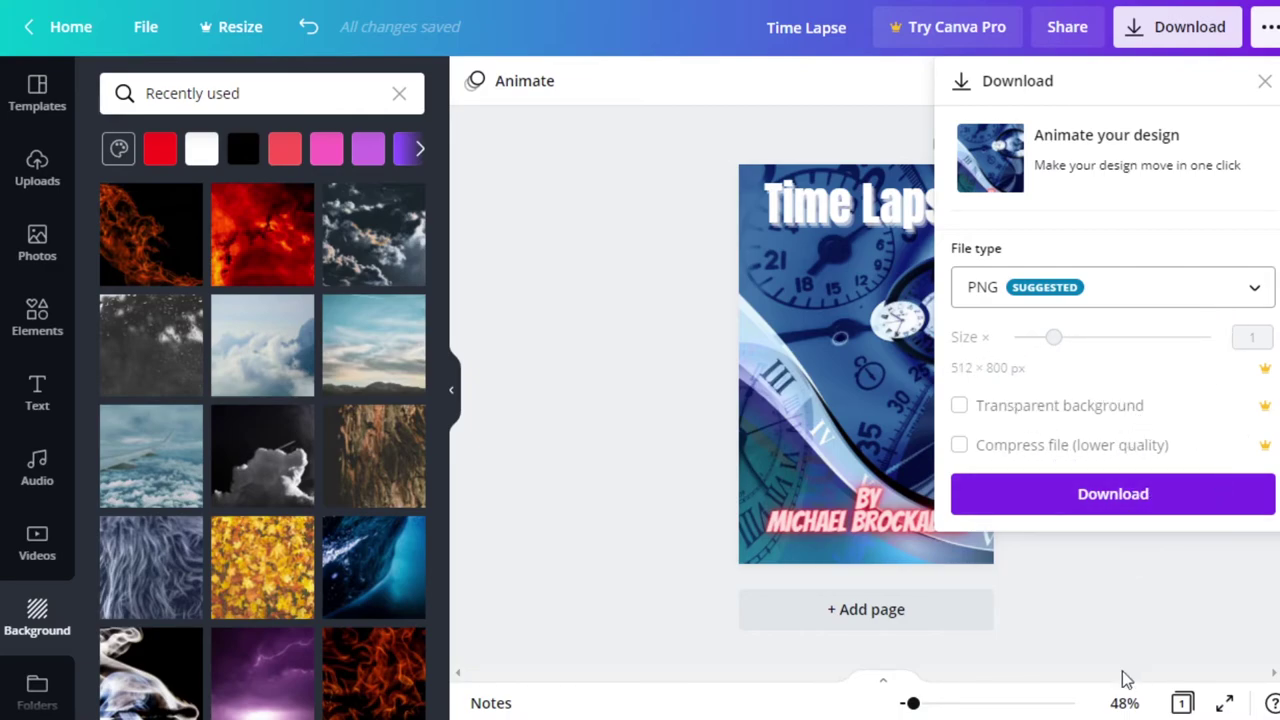
left_click(1118, 508)
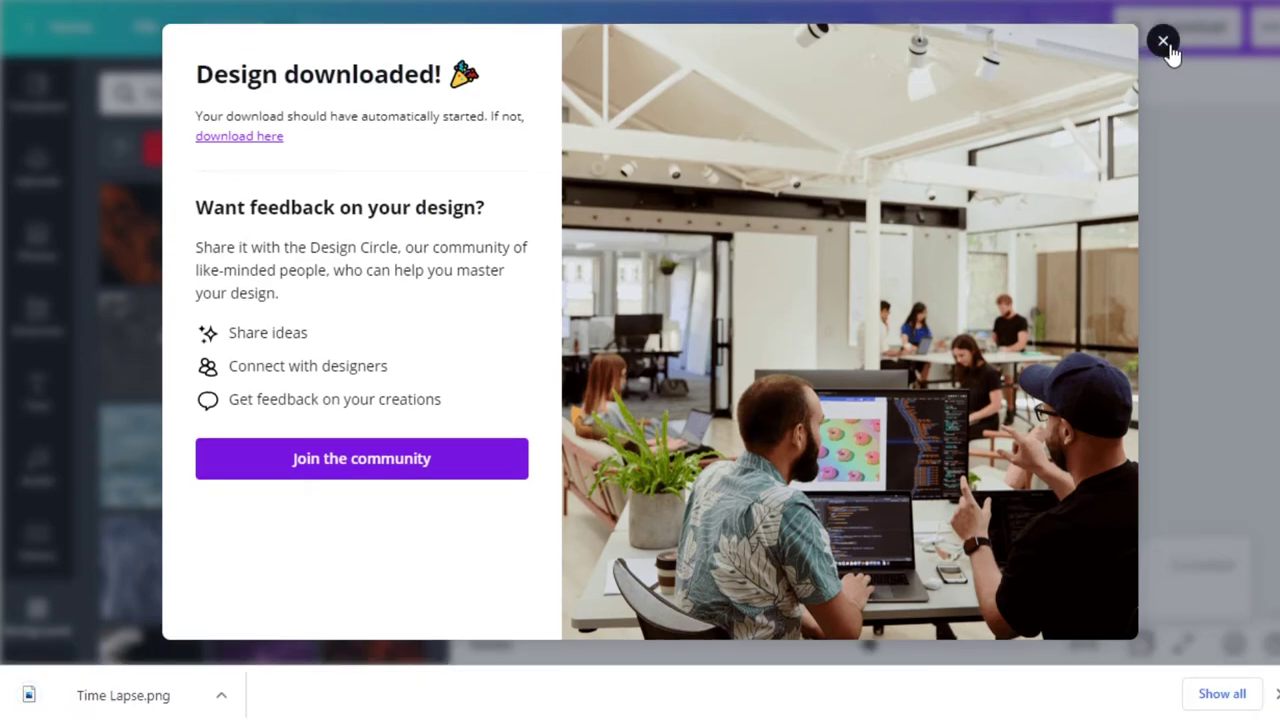
left_click(1163, 44)
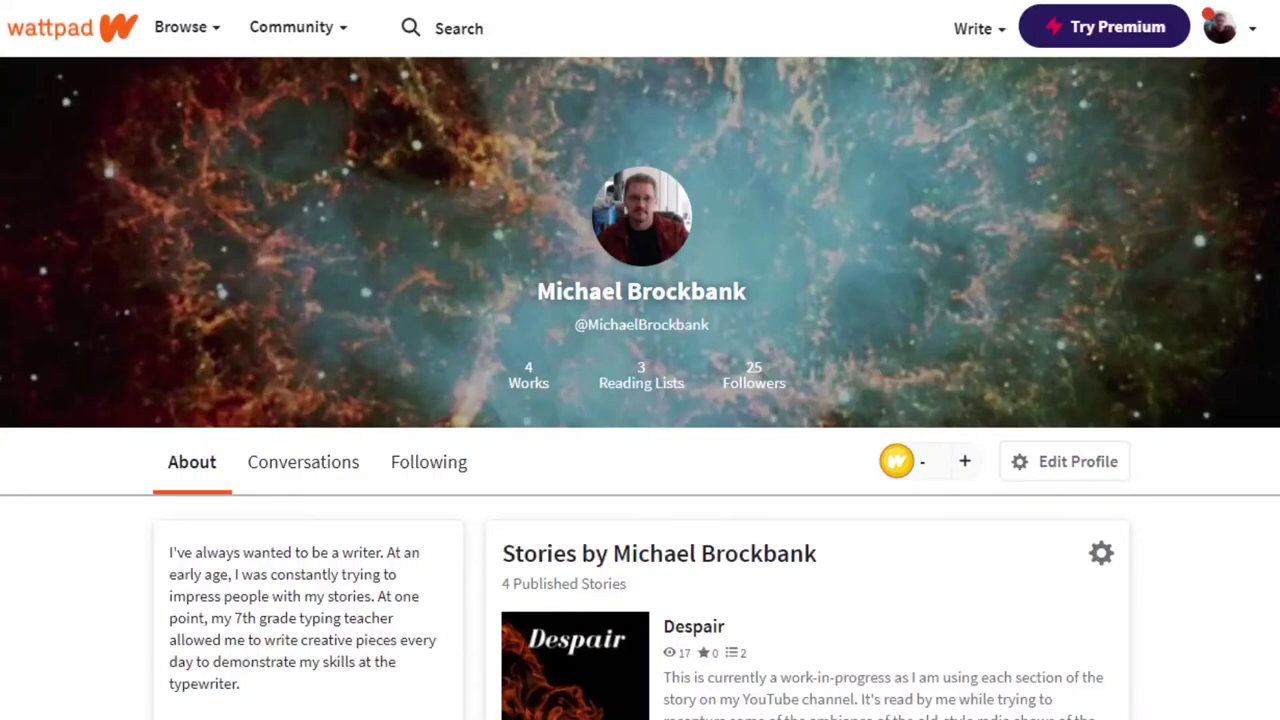
Create a new Untitled Story from Write and upload Time Lapse.png as its cover
left_click(997, 30)
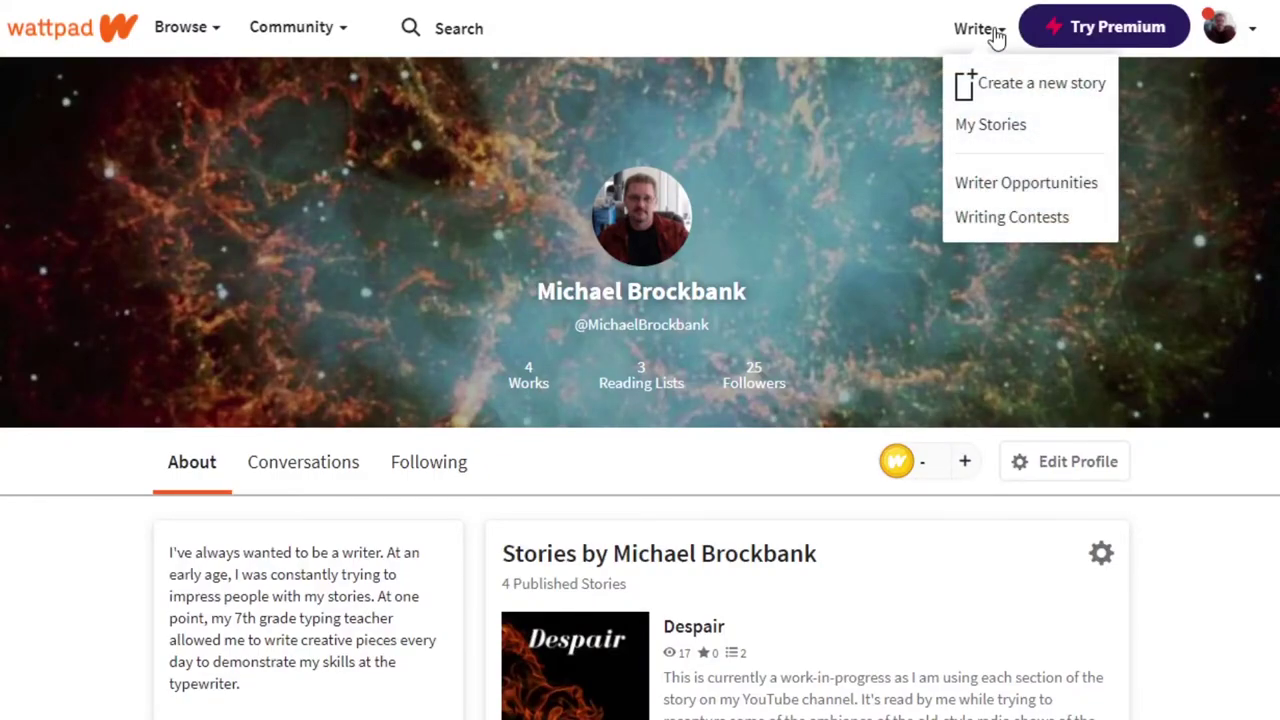
left_click(1022, 86)
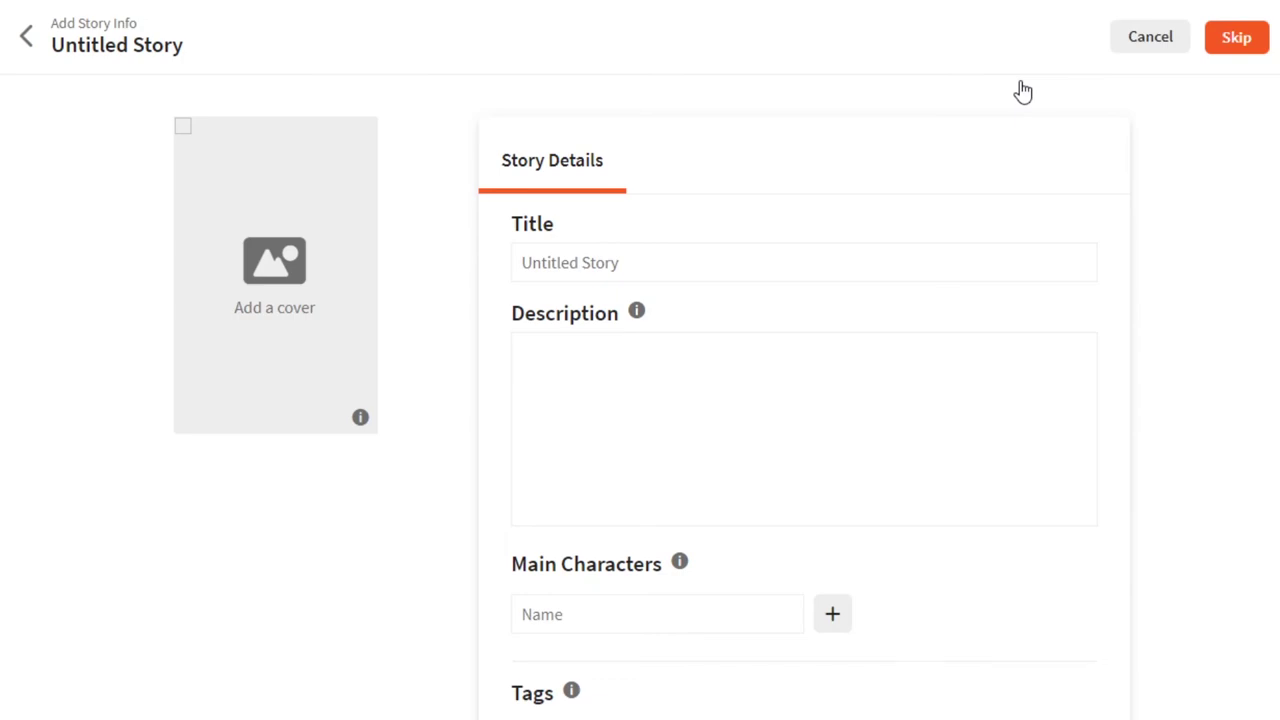
left_click(280, 272)
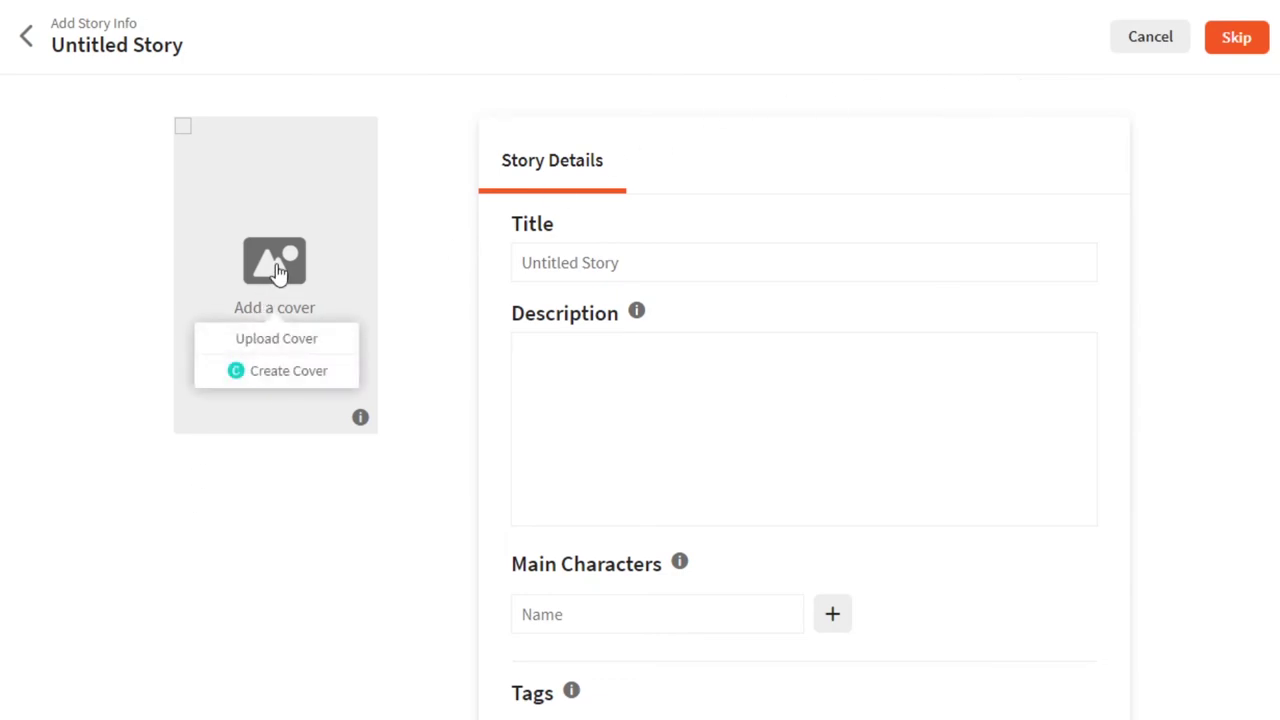
left_click(289, 344)
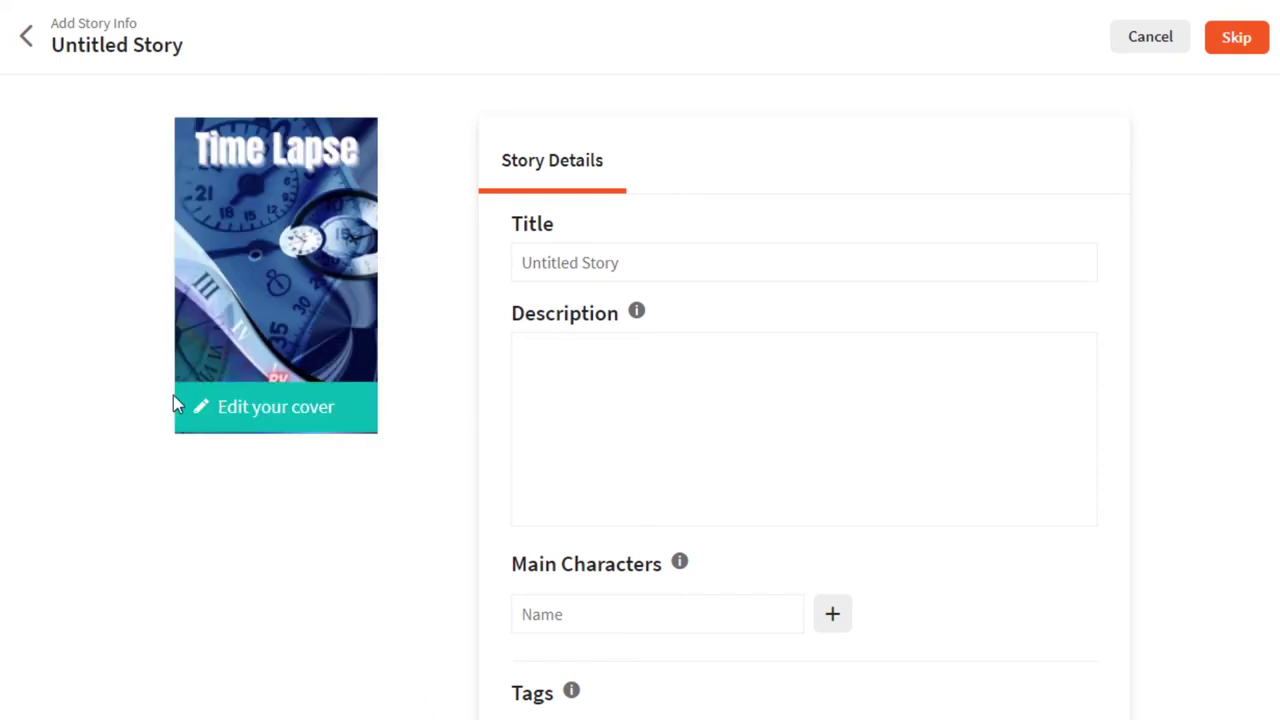
left_click(206, 408)
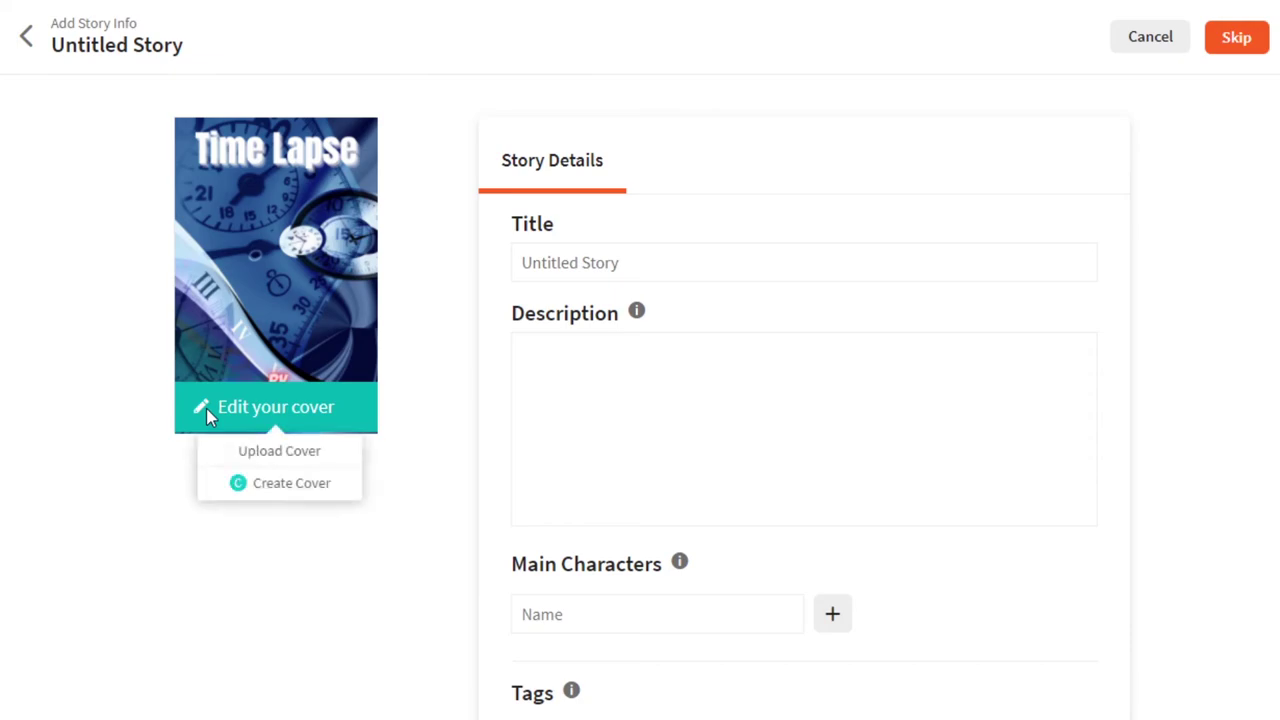
left_click(341, 491)
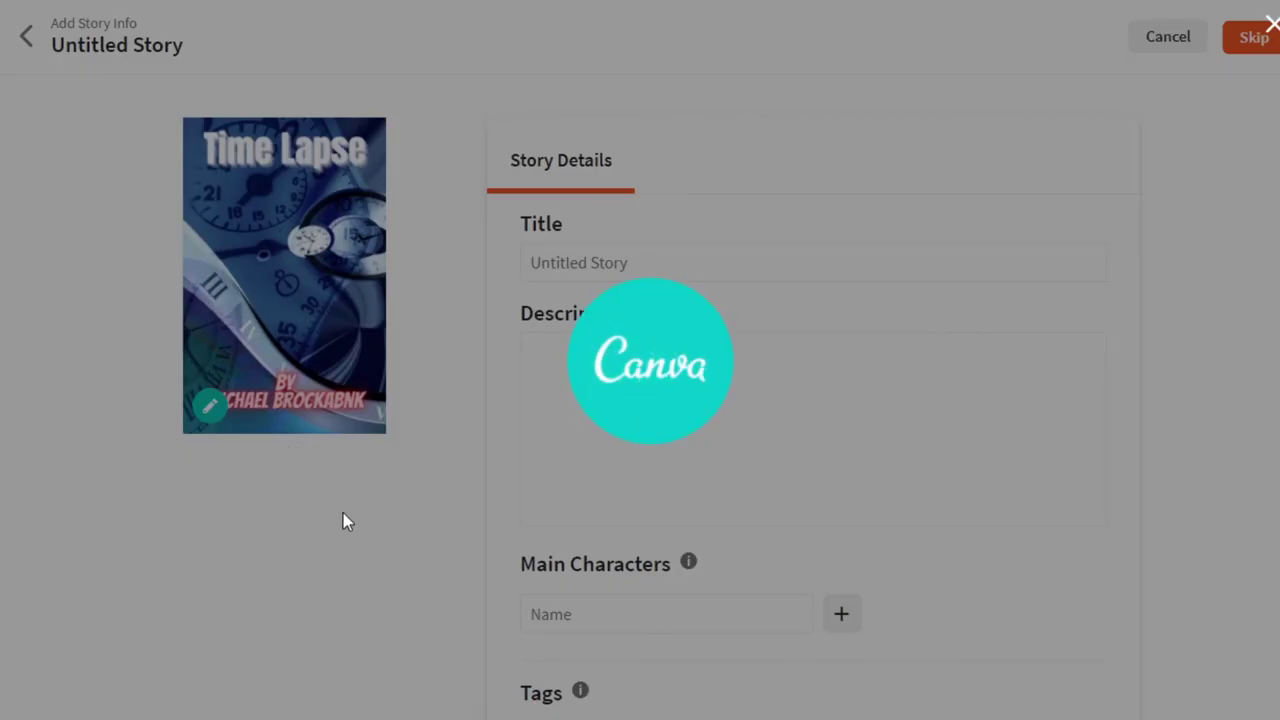